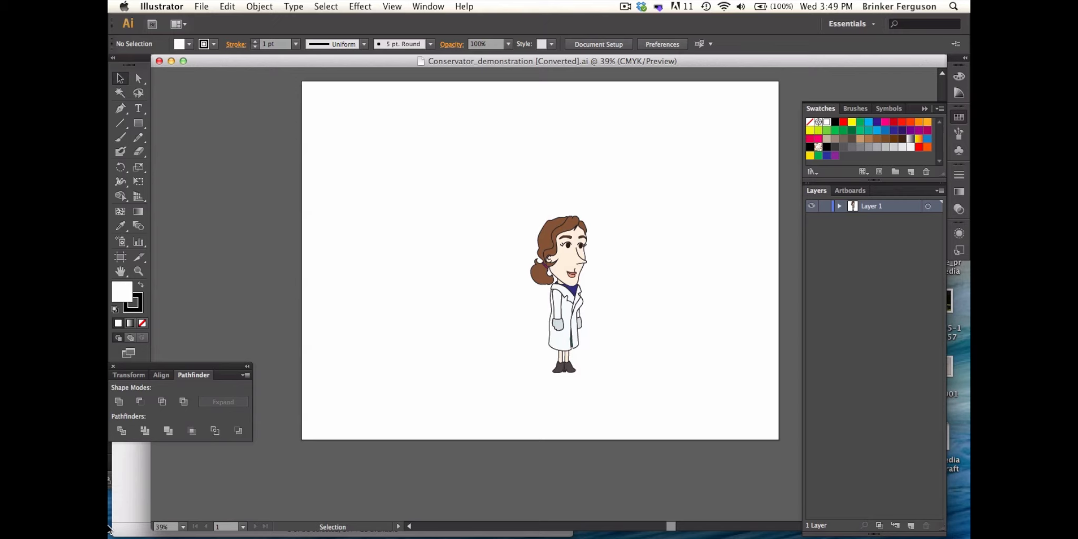
Save a copy of the character file as Conservator__demonstration.ai in the Illustrator 8 legacy format
left_click(203, 7)
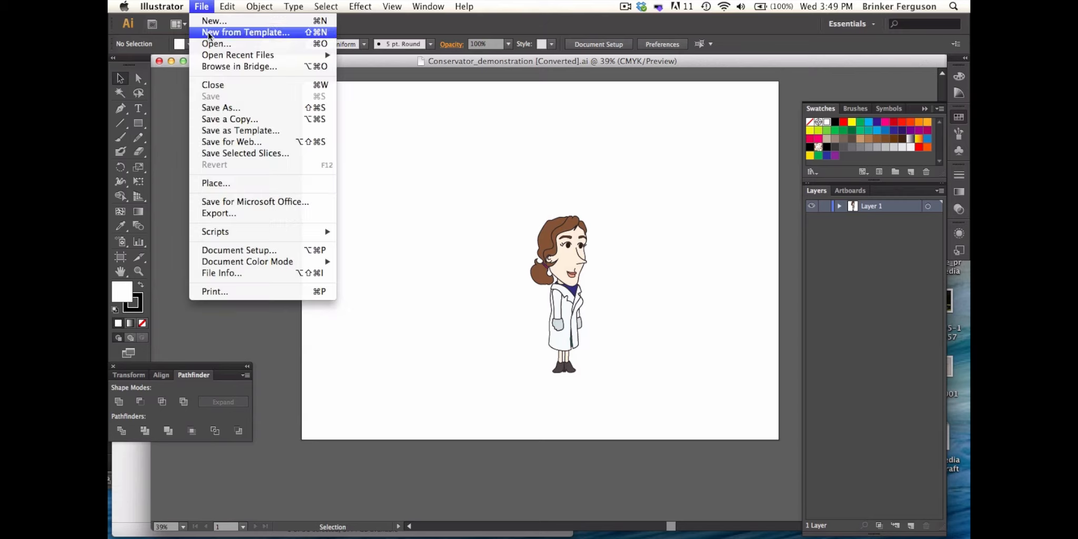
left_click(212, 107)
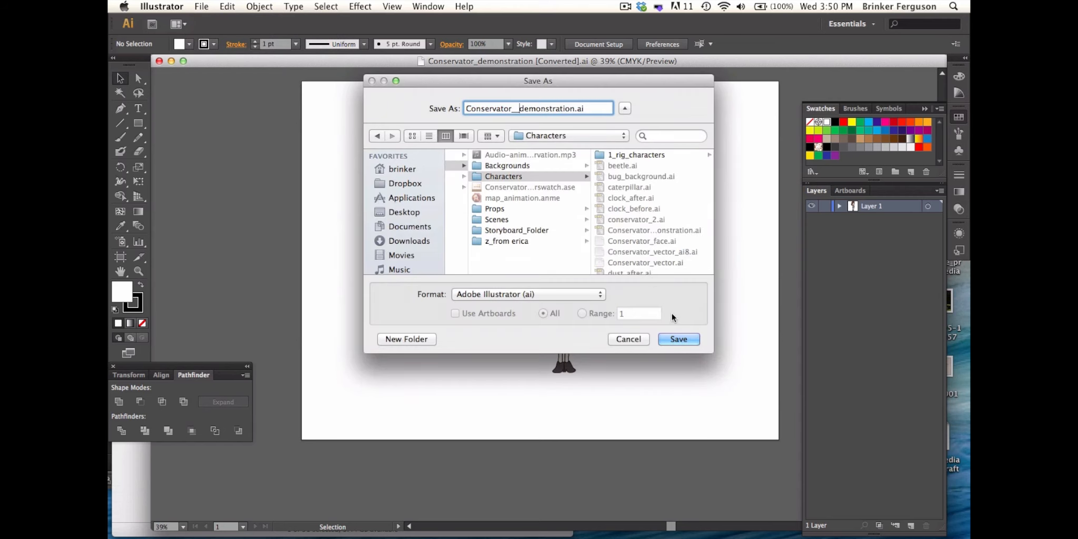
left_click(669, 341)
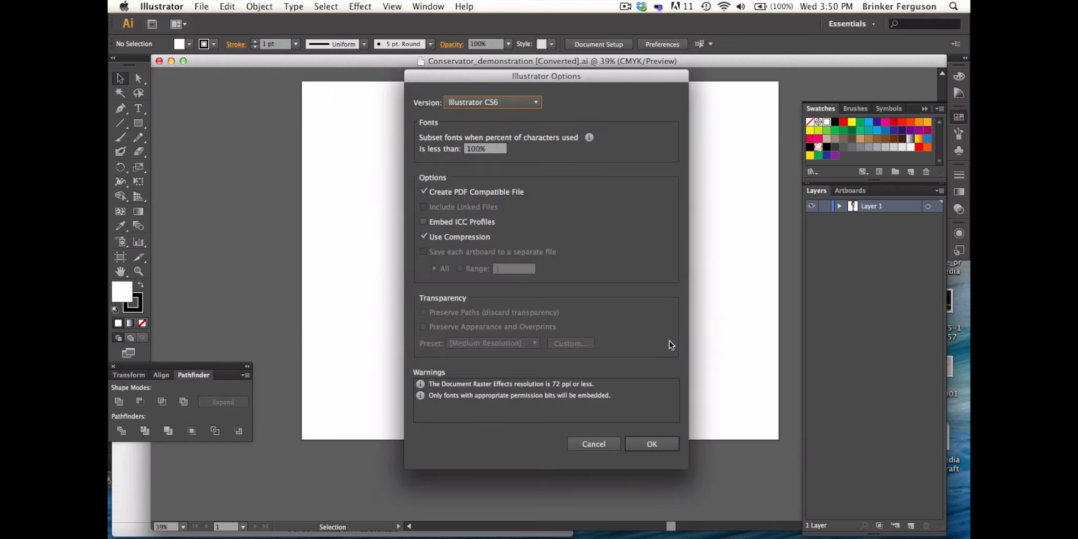
left_click(467, 104)
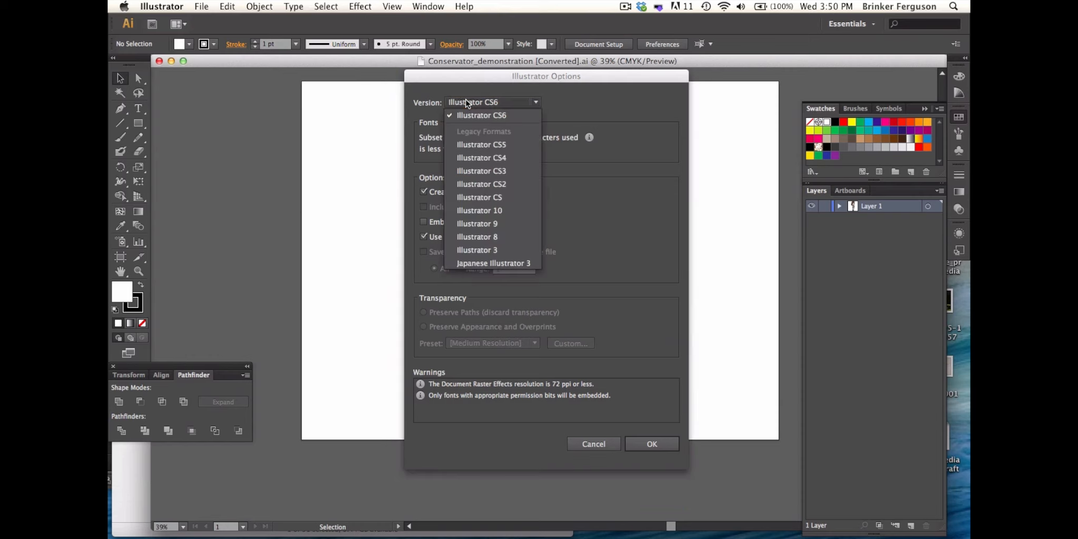
left_click(507, 237)
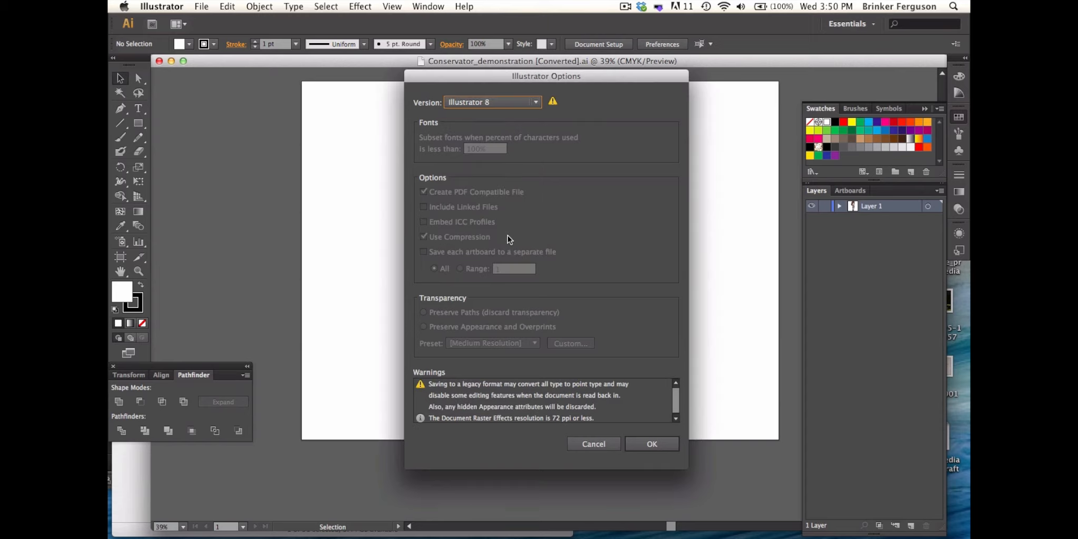
left_click(639, 445)
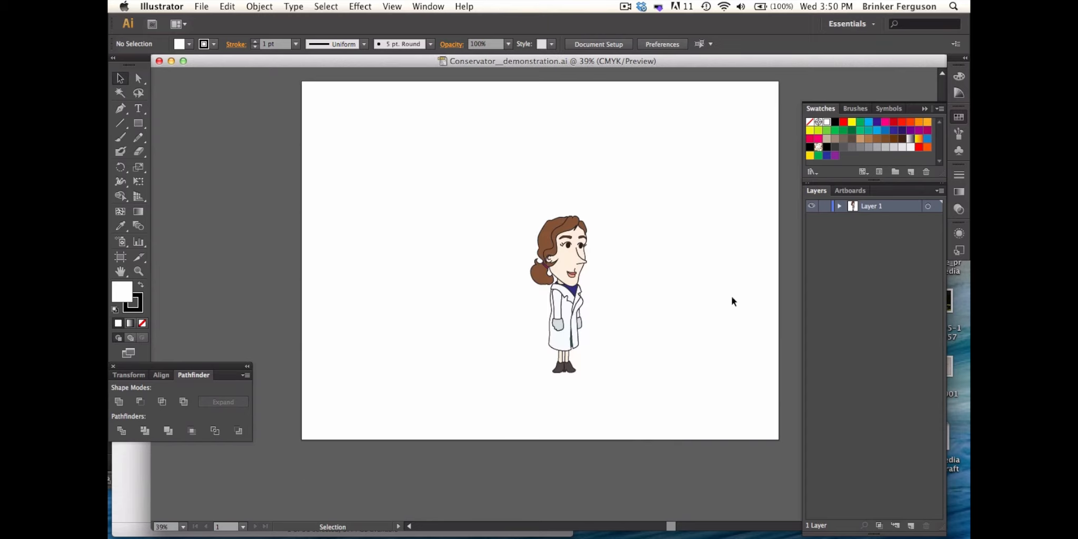
Find Anime Studio Pro with a system search for "anime" and switch to it
left_click(954, 5)
type("anime")
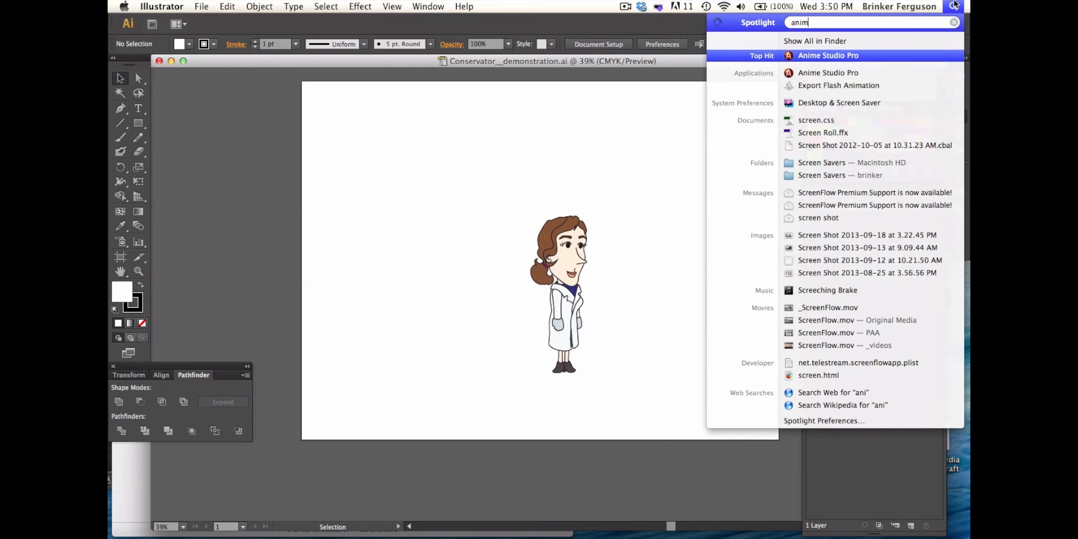
key("Return")
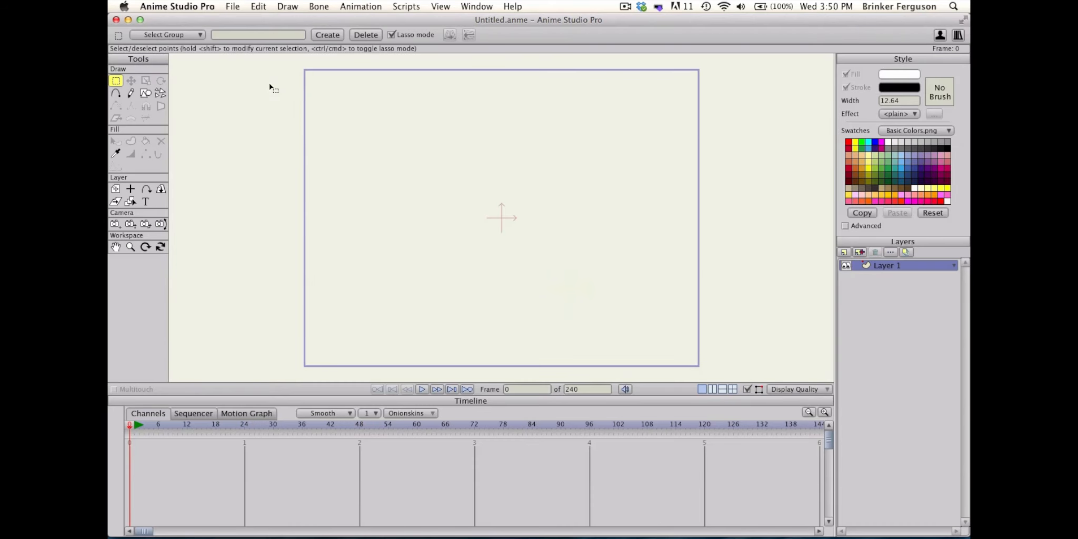
Import the Adobe Illustrator vector file Conservator_demonstration.ai from the Characters folder into the untitled project
left_click(232, 6)
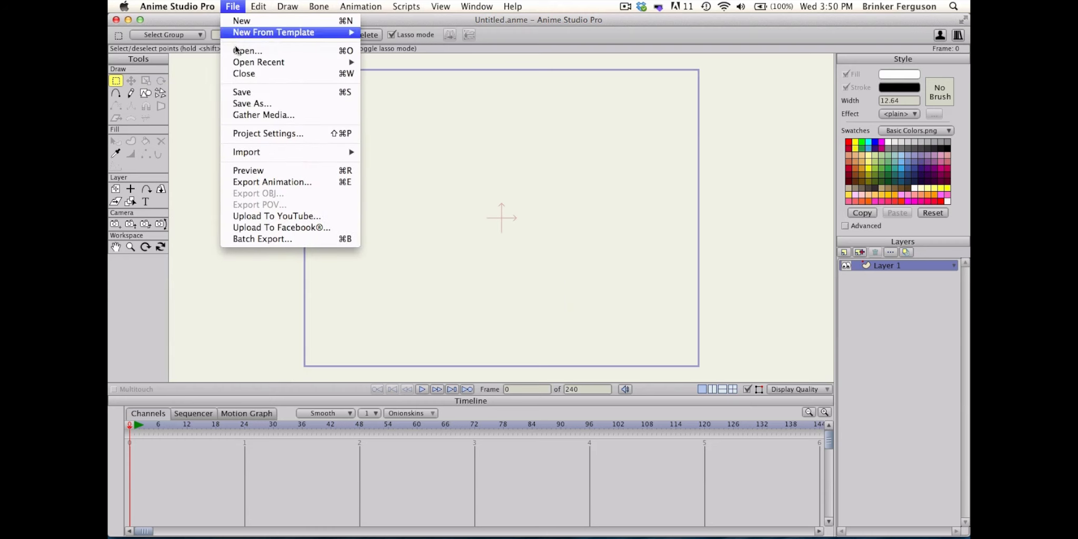
mouse_move(236, 152)
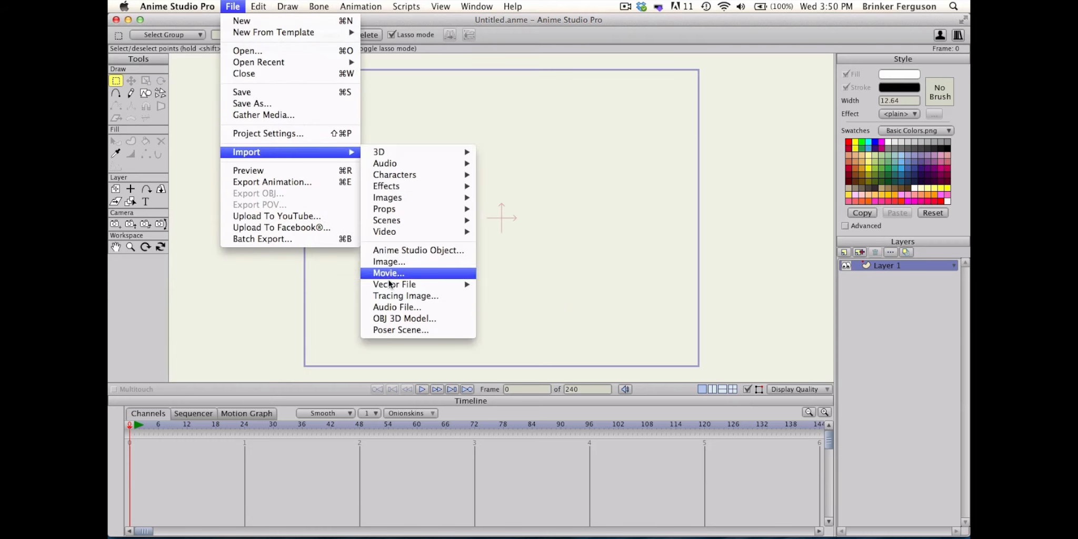
mouse_move(415, 284)
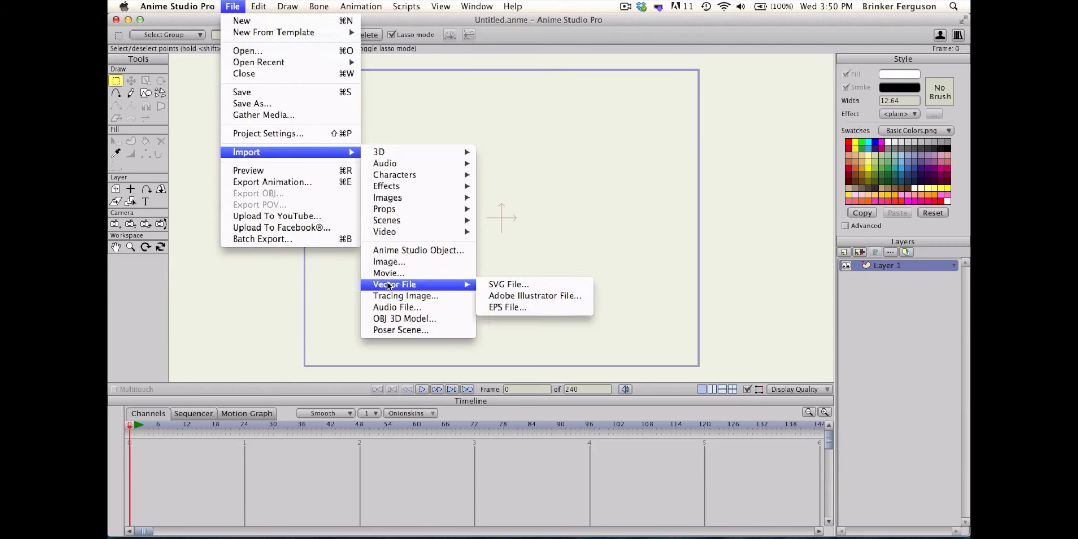
left_click(549, 296)
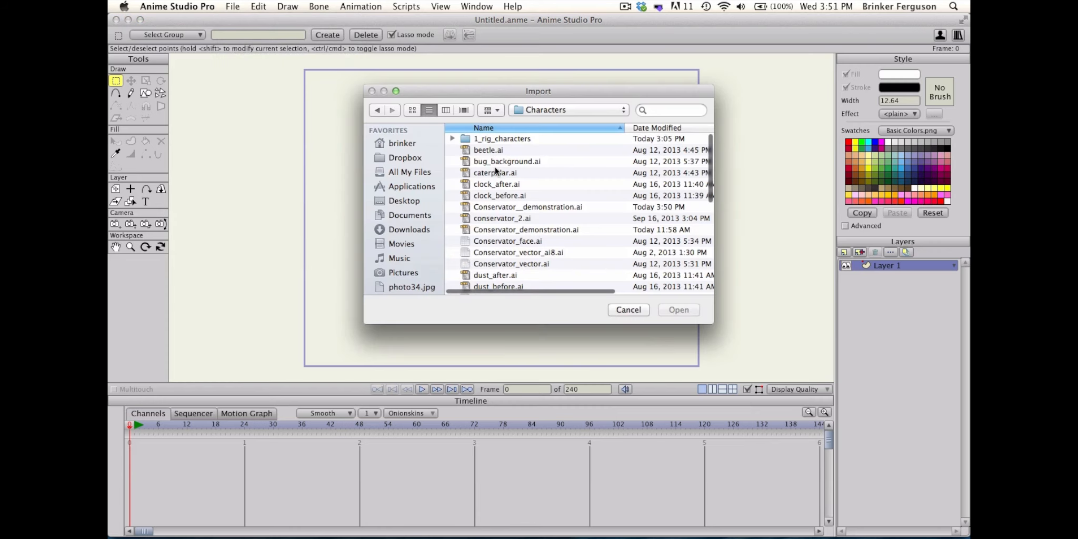
scroll(495, 220, "down", 2)
left_click(515, 207)
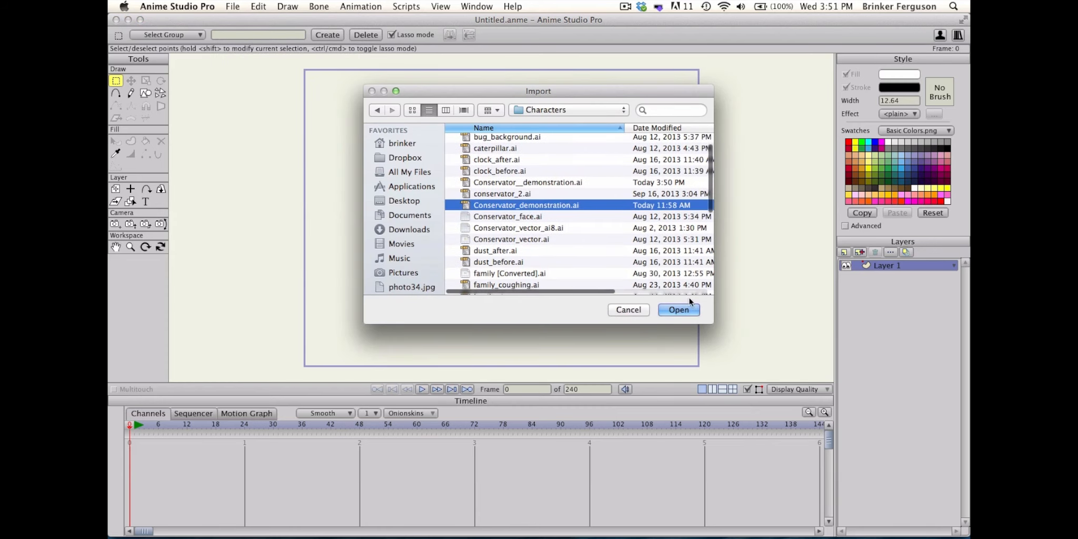
left_click(688, 311)
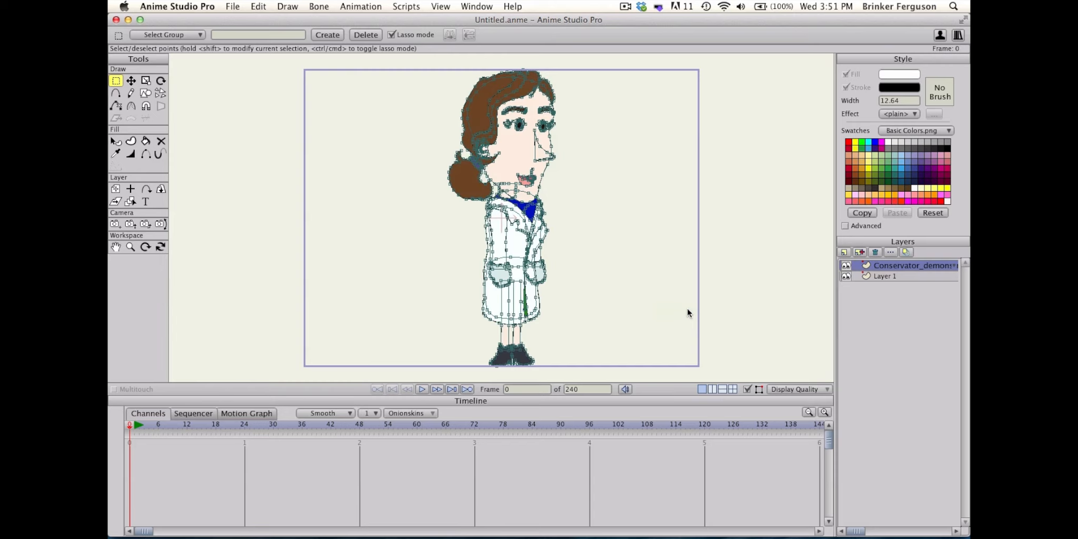
Scale the whole imported character layer down uniformly to about 0.4957, with the timeline at frame 0
key("0")
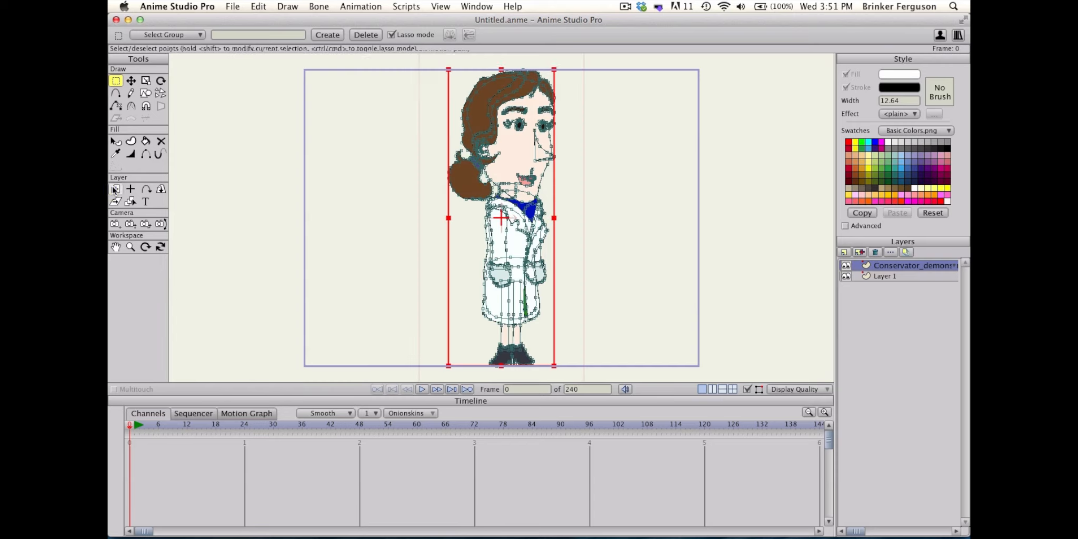
left_click_drag(557, 71, 541, 141)
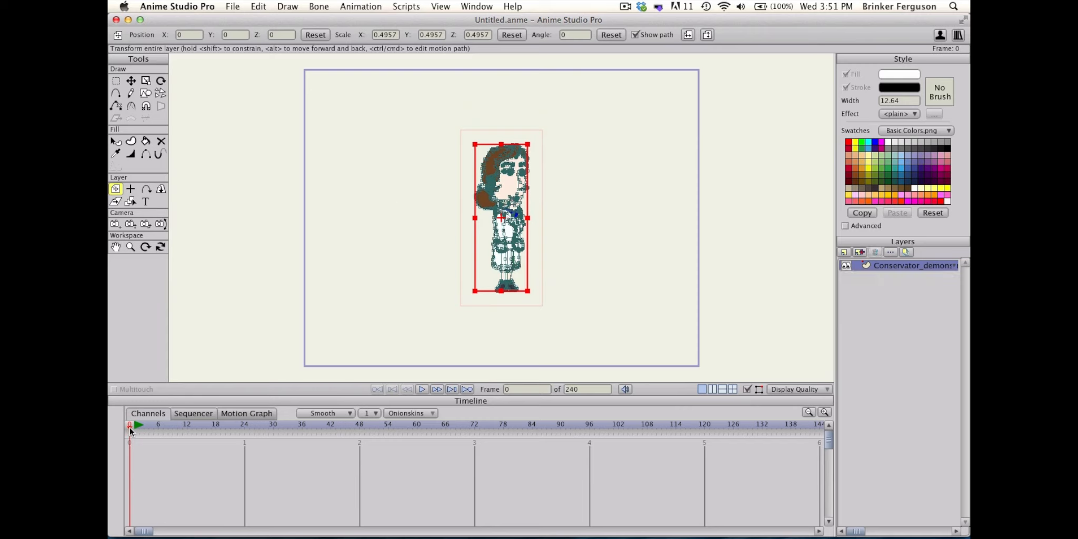
mouse_move(130, 428)
left_mouse_down()
mouse_move(221, 428)
mouse_move(119, 428)
left_mouse_up()
Lasso-select the points of the character's head, including the hair and face
scroll(651, 291, "up", 3)
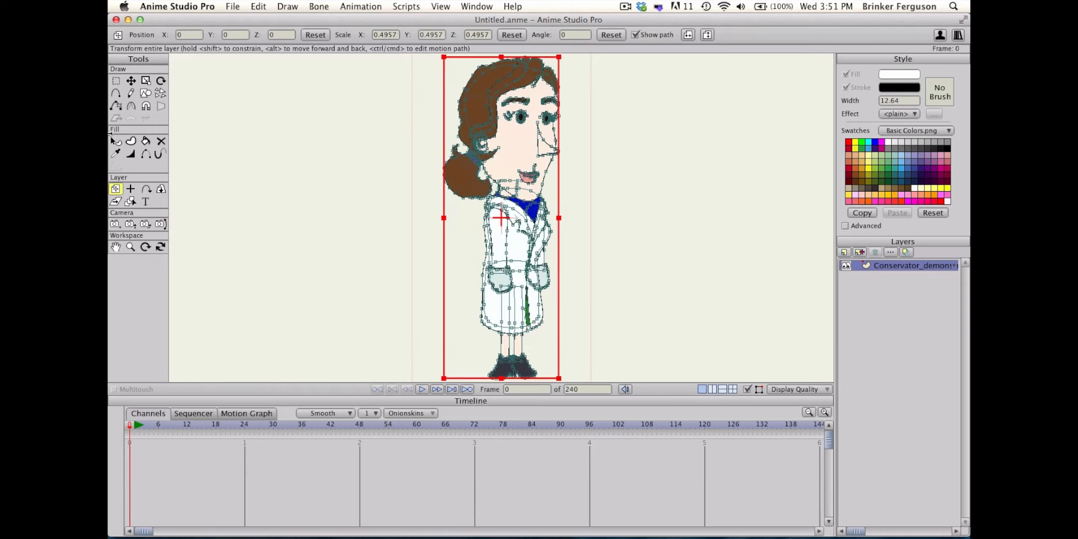
left_click(116, 81)
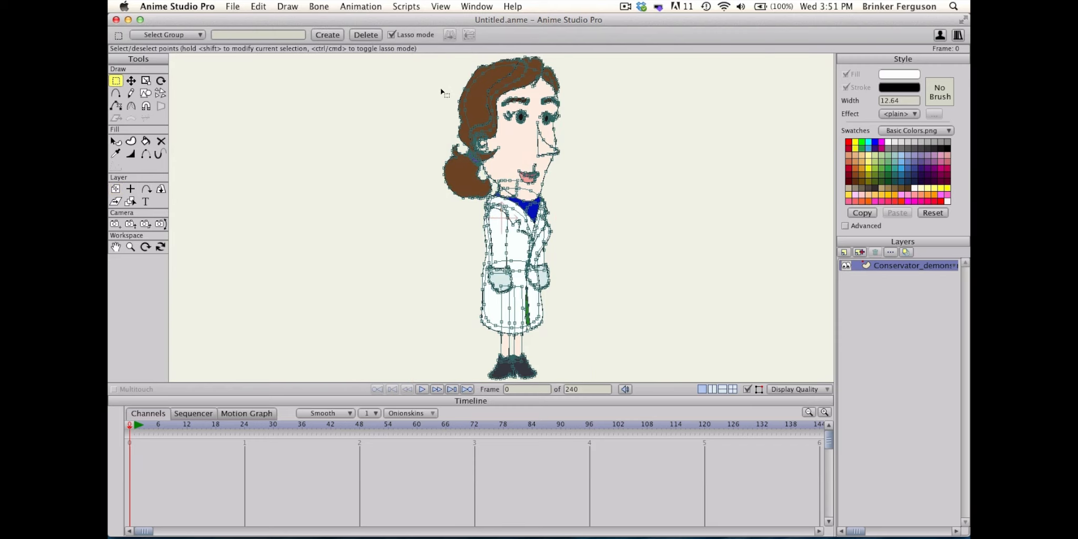
scroll(440, 91, "down", 1)
mouse_move(595, 90)
left_mouse_down()
mouse_move(514, 69)
mouse_move(463, 89)
mouse_move(437, 154)
mouse_move(443, 205)
mouse_move(472, 209)
mouse_move(506, 171)
mouse_move(536, 189)
mouse_move(572, 171)
mouse_move(574, 82)
left_mouse_up()
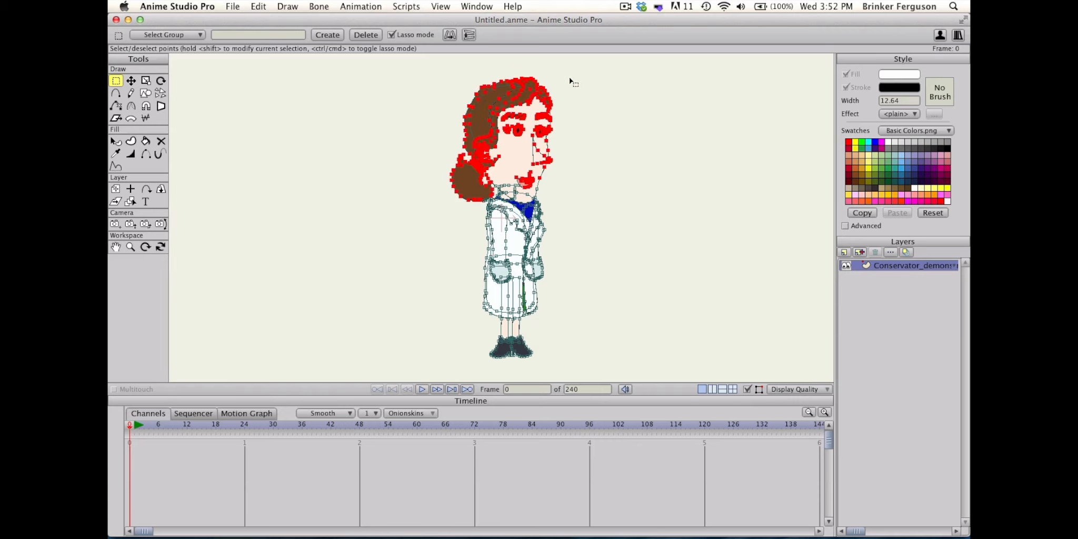
Add the remaining chin and jaw points to the head selection, and move the head straight up, clear of the body, to about Y 1.49
scroll(530, 138, "up", 5)
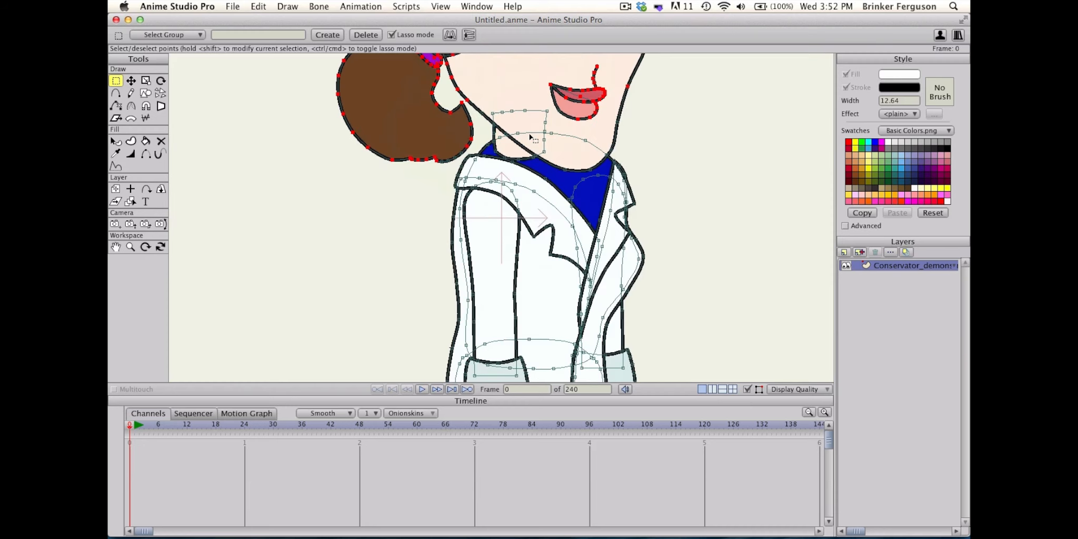
left_click(617, 123, "shift")
scroll(616, 142, "up", 2)
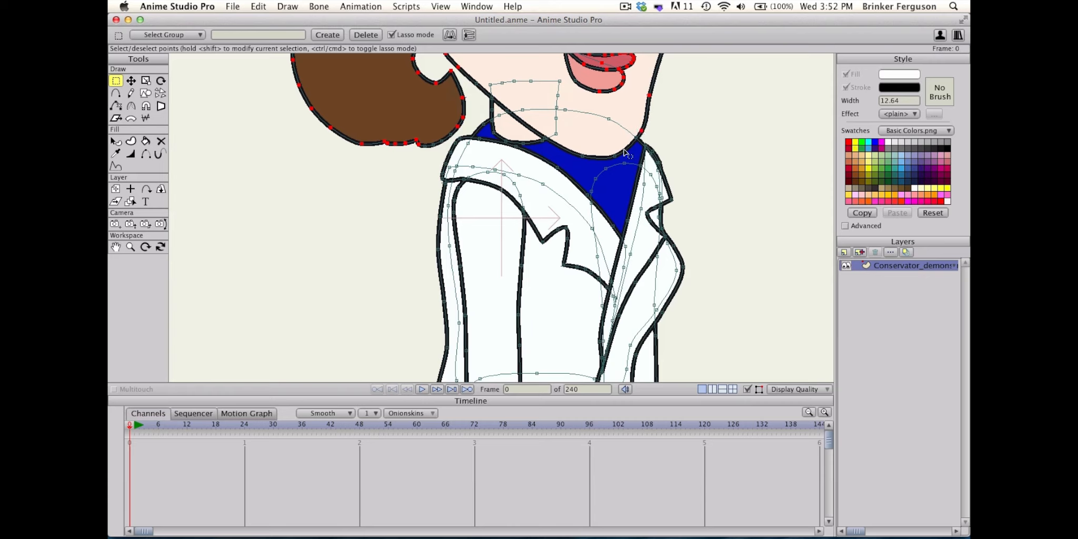
left_click(615, 156, "shift")
left_click(583, 156, "shift")
left_click(507, 110, "shift")
left_click(476, 83, "shift")
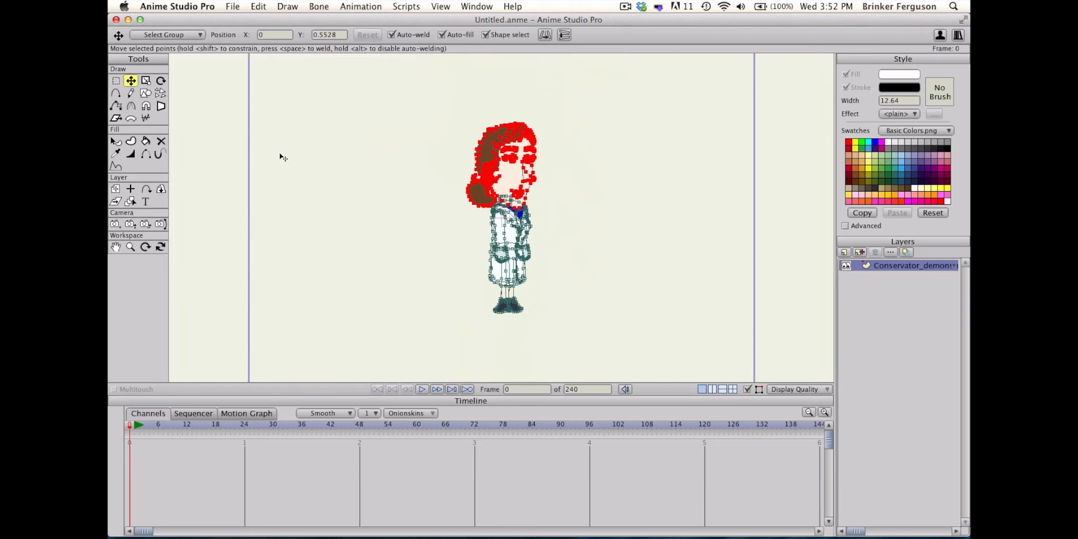
left_click_drag(510, 174, 510, 91)
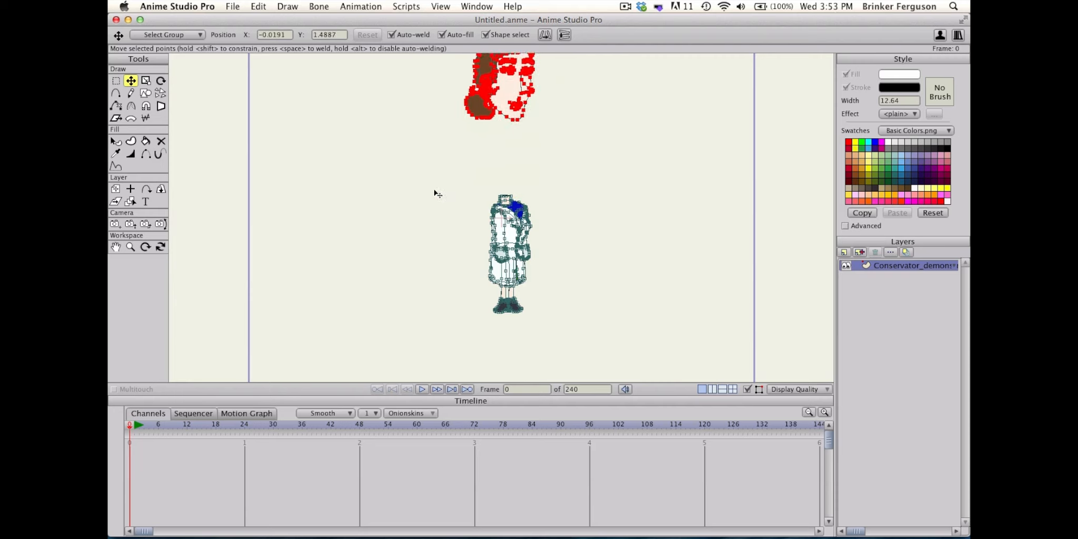
left_click(435, 191)
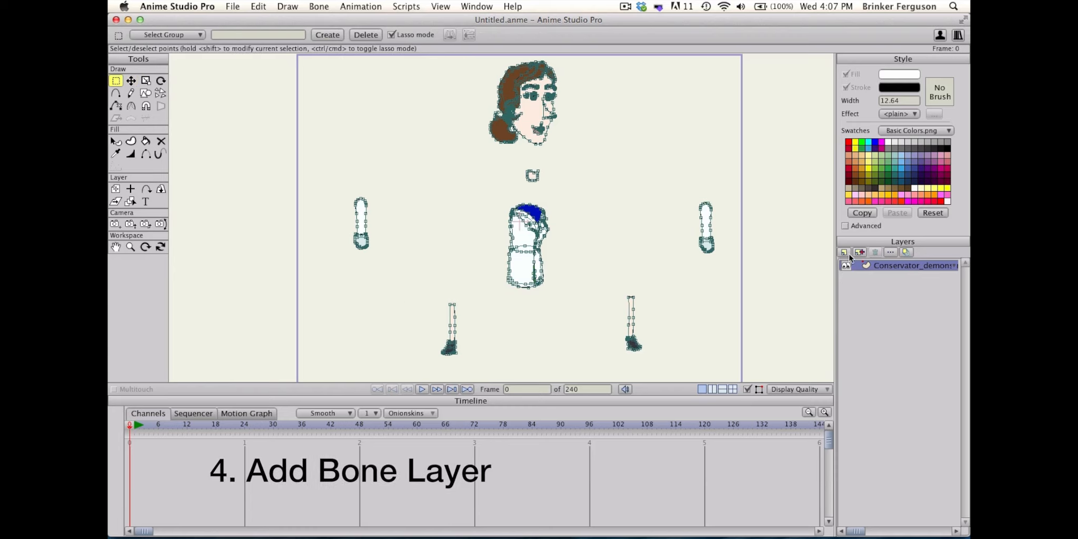
Add a new bone layer and name it conservator
left_click(844, 252)
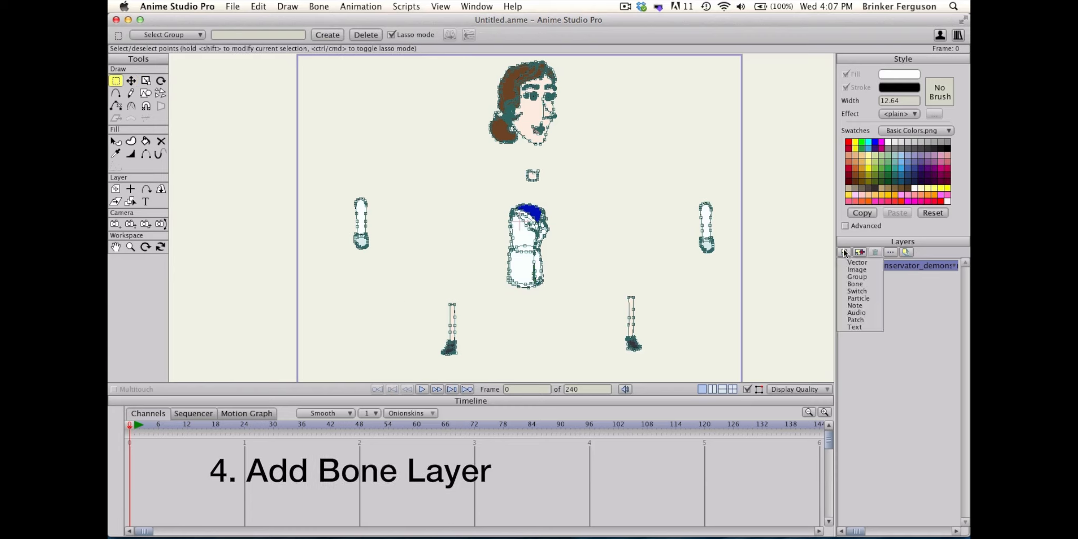
left_click(844, 283)
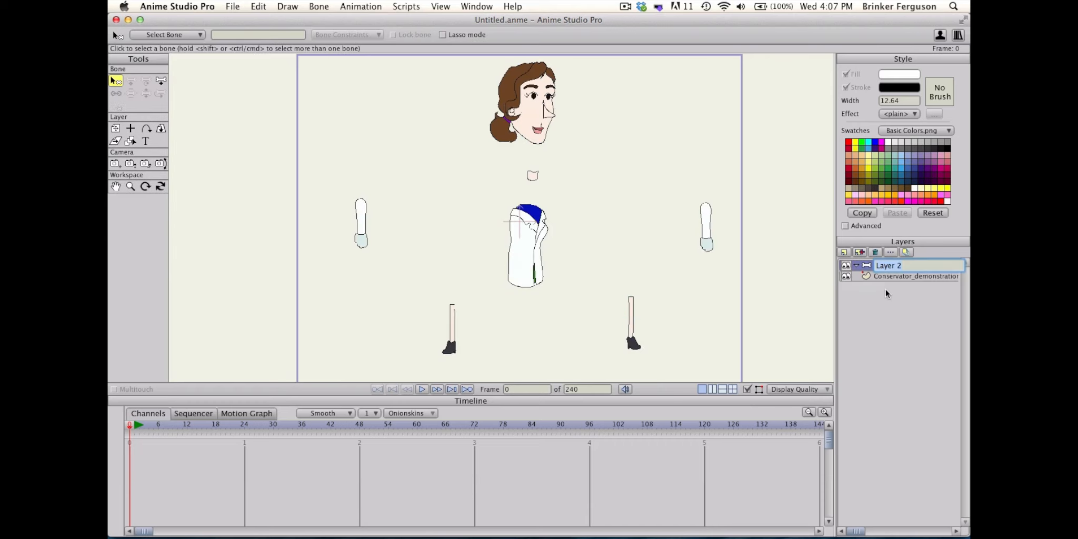
type("conservator")
key("Return")
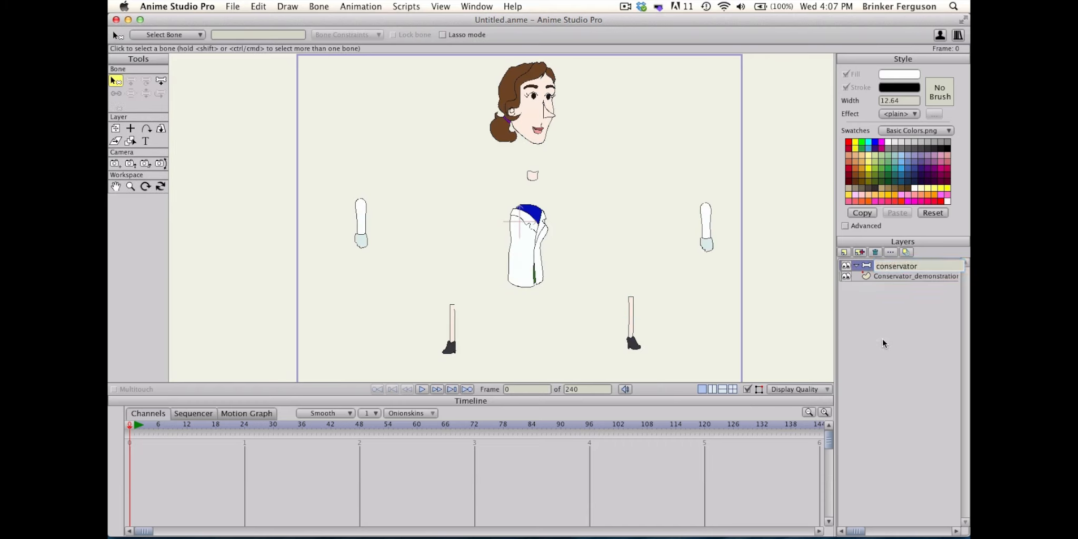
Draw a horizontal root bone beside the torso and the central bones running through the torso, neck and head
left_click(160, 81)
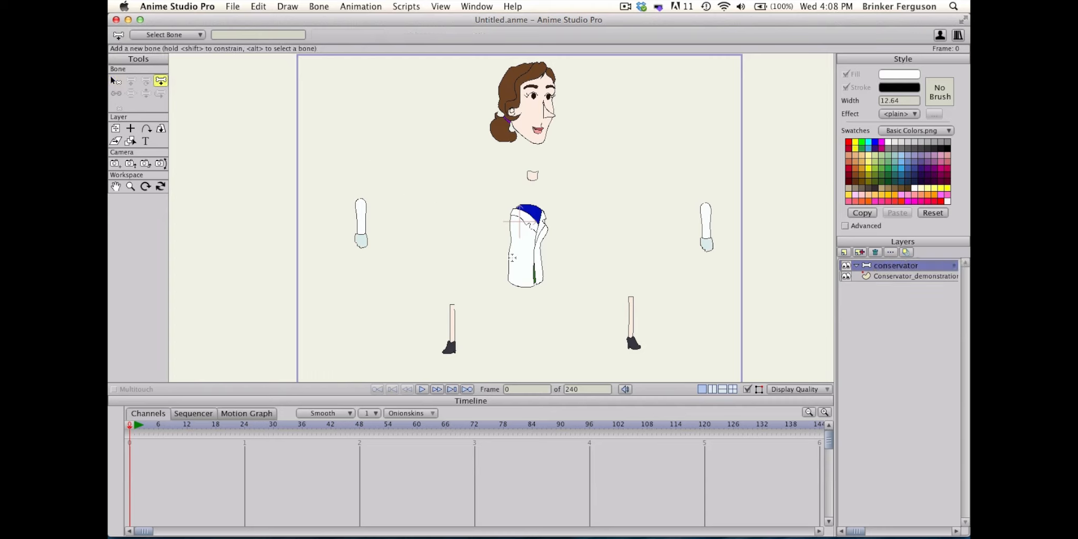
left_click_drag(508, 258, 399, 256)
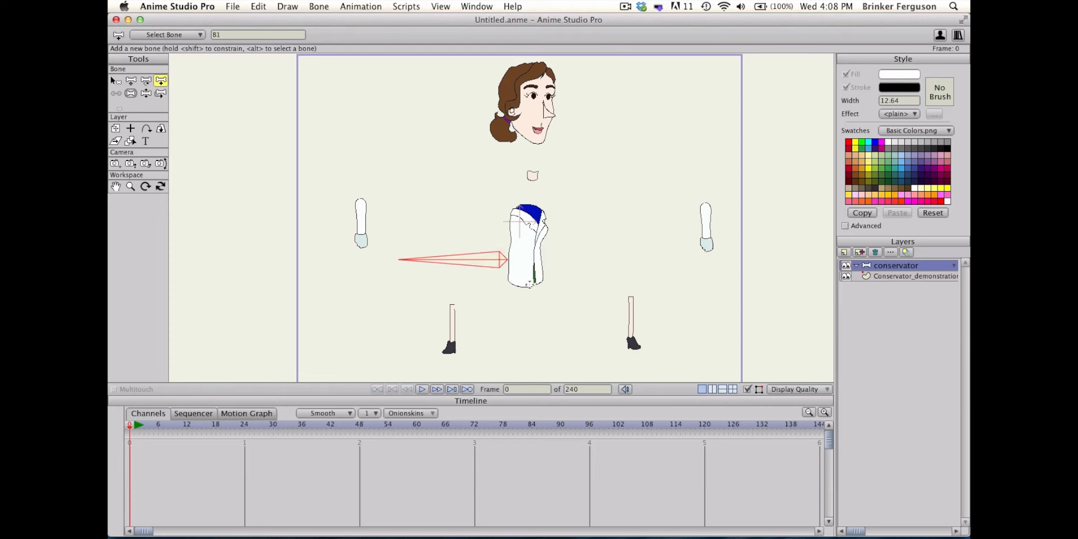
left_click_drag(529, 206, 528, 288)
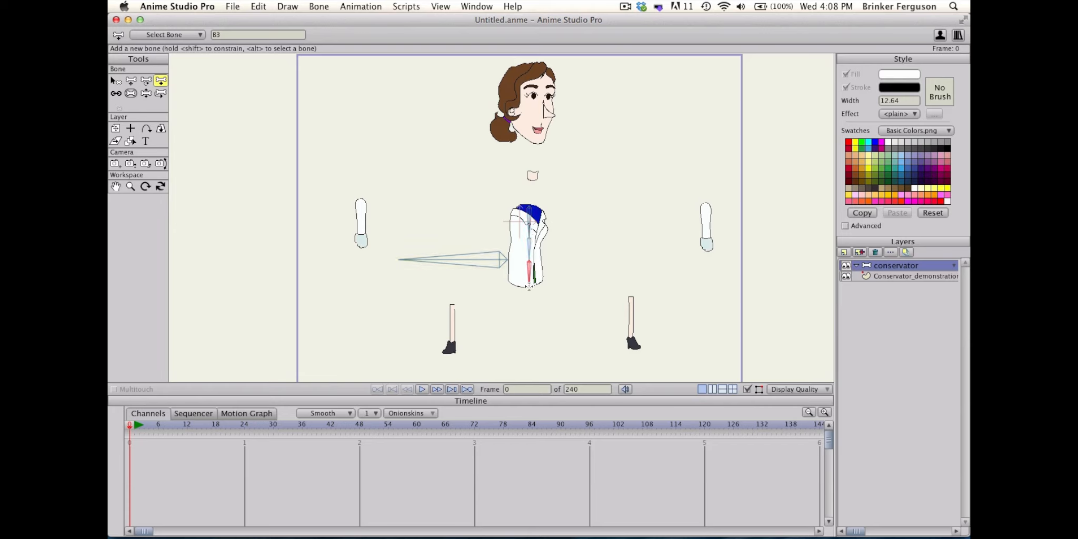
left_click_drag(533, 179, 532, 69)
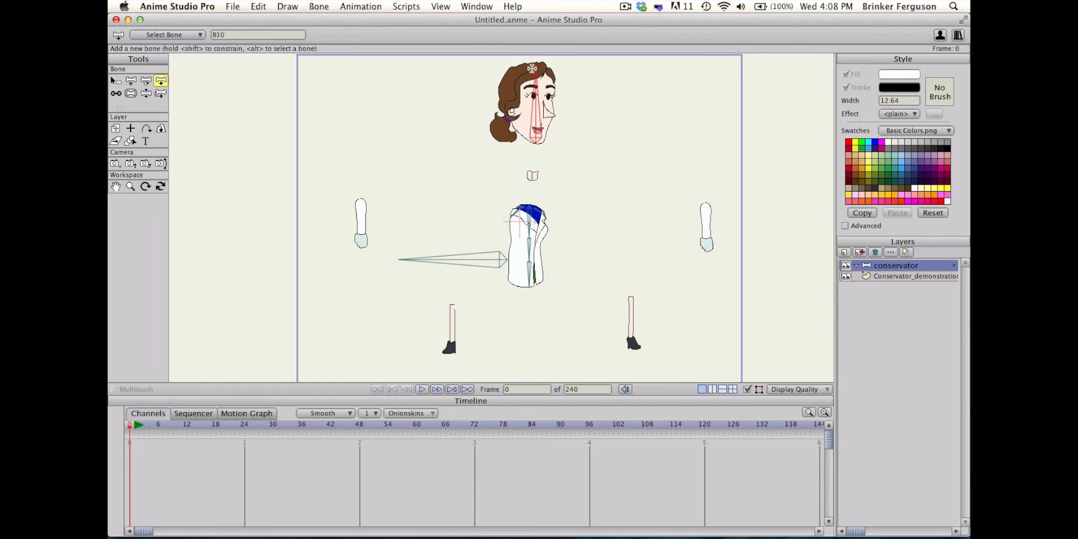
Select the shoulder bone on the left side of the torso and draw a bone down the left detached arm from it
left_click(115, 81)
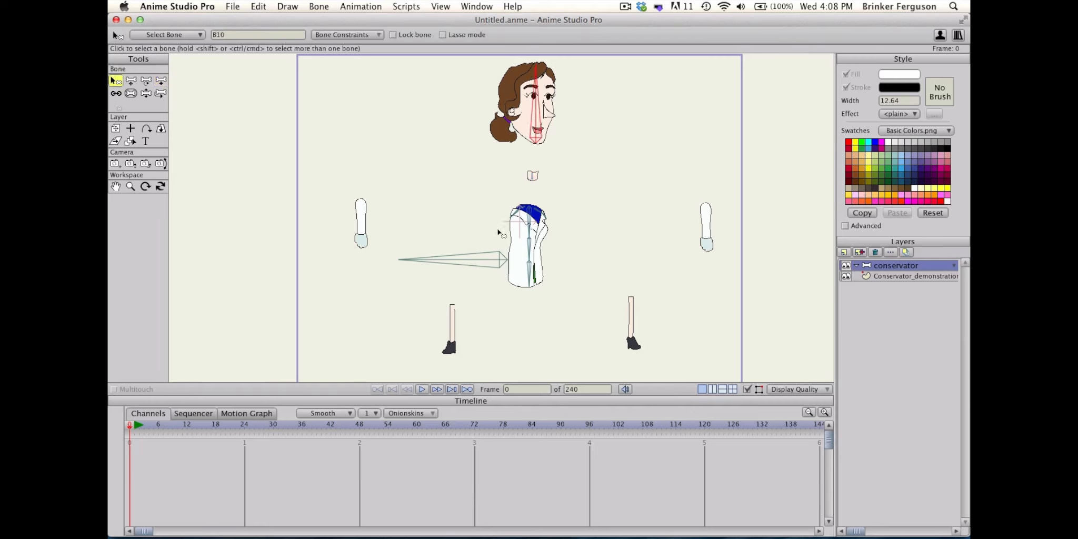
left_click(514, 216)
left_click(161, 81)
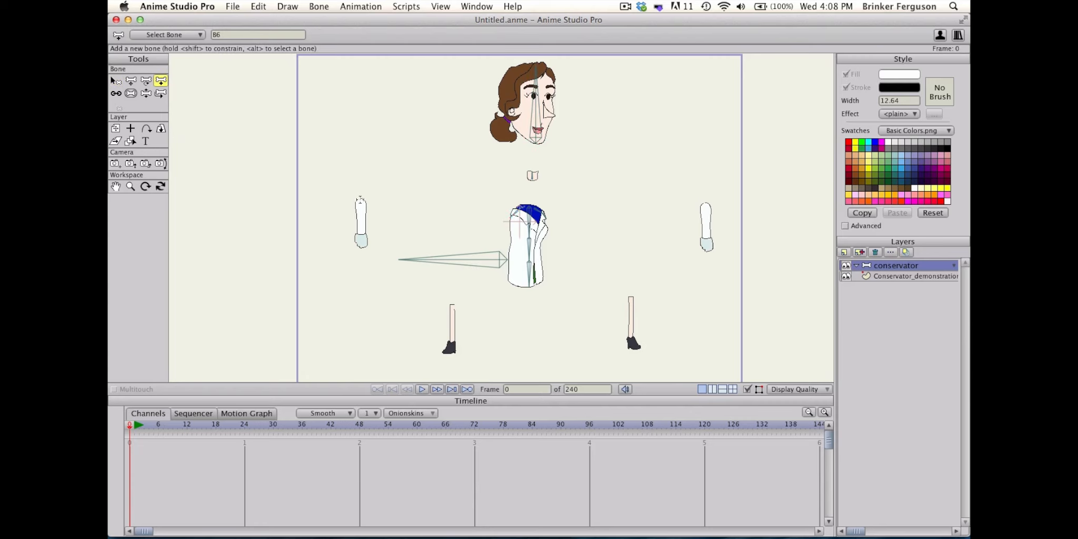
left_click_drag(360, 200, 361, 246)
Select the shoulder bone on the right side of the torso and draw connected bones down the right detached arm from it
left_click(115, 80)
left_click(542, 214)
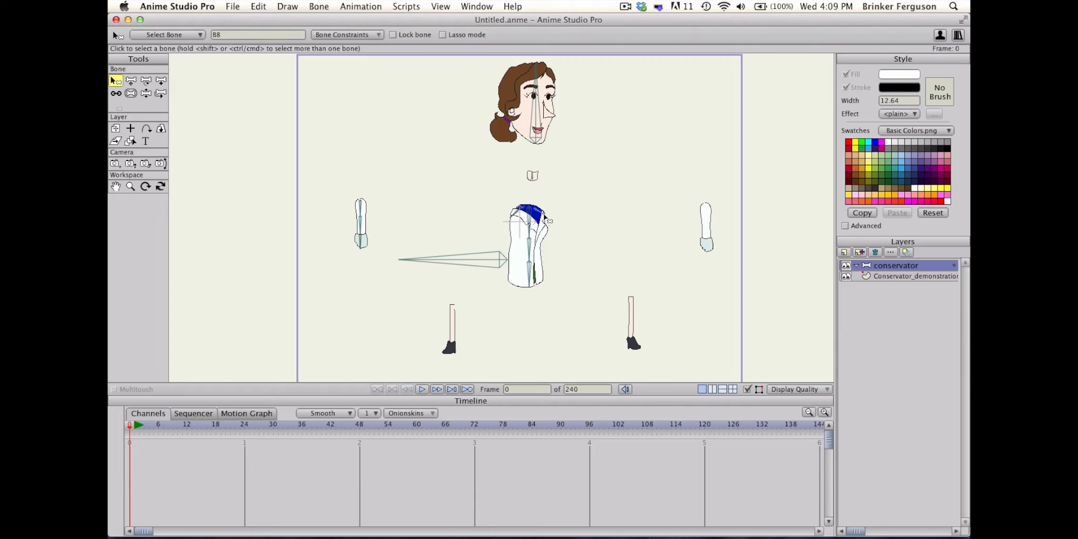
left_click(160, 81)
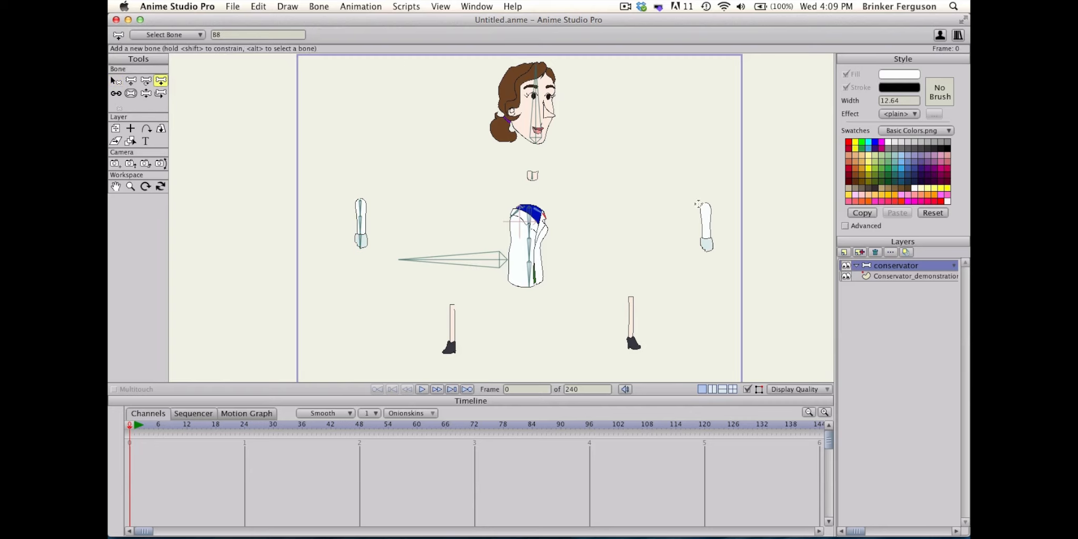
left_click_drag(705, 204, 706, 250)
Select the lowest torso bone and draw bones down both detached legs and into the shoes from it
left_click(115, 80)
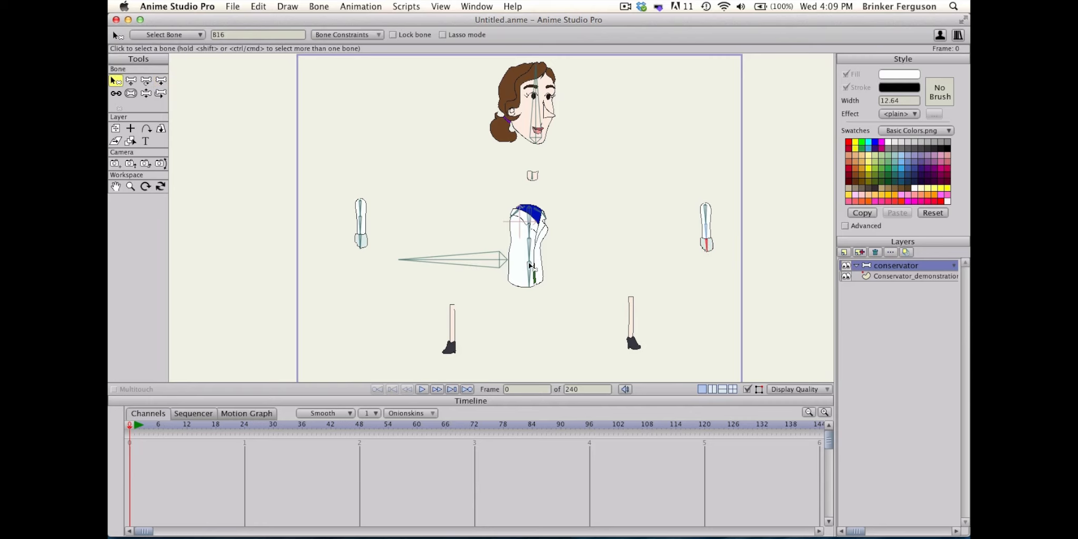
left_click(531, 266)
left_click(160, 81)
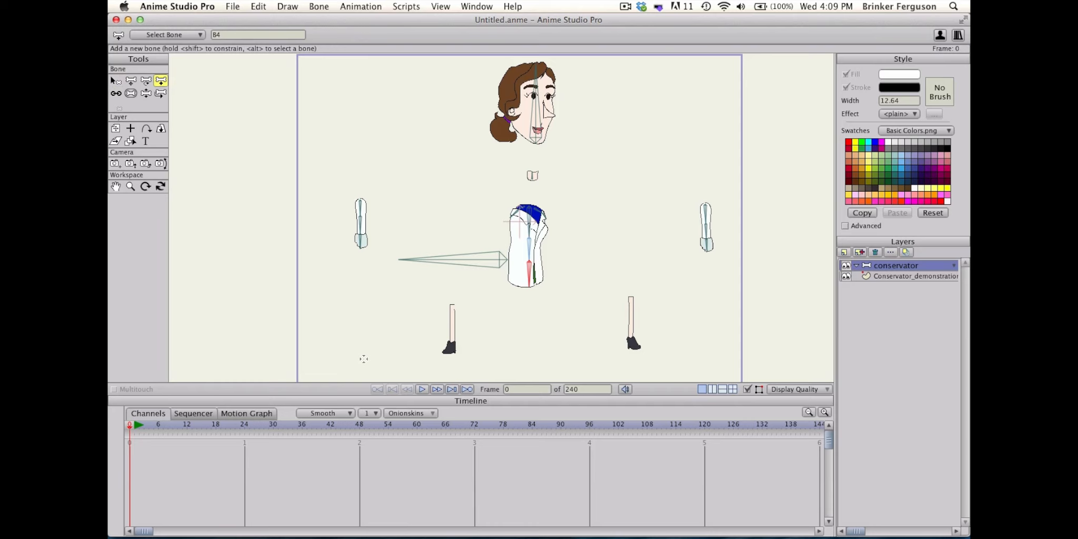
left_click_drag(452, 305, 452, 325)
left_click_drag(453, 325, 451, 349)
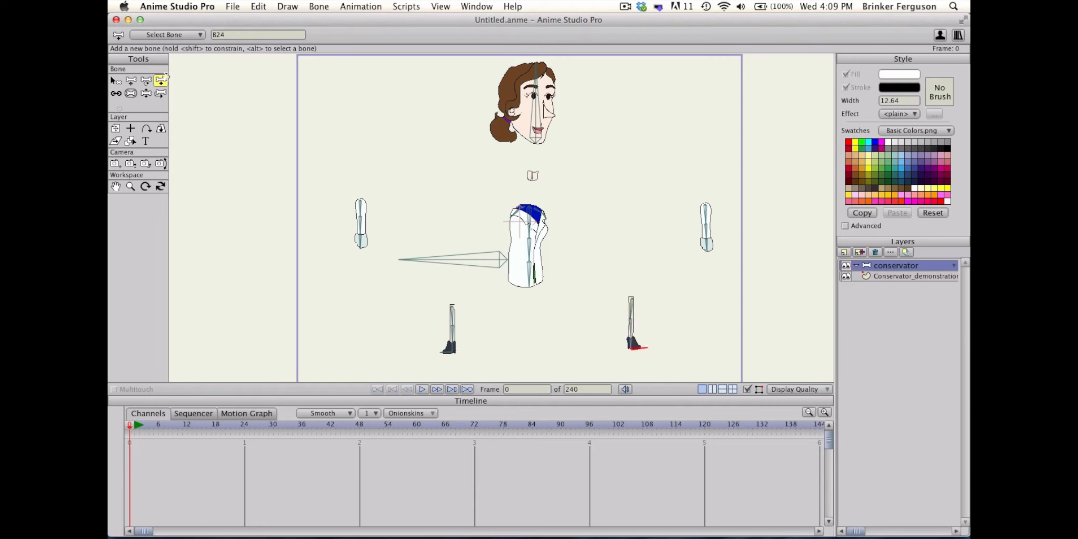
Check the bone parenting with Reparent Bone, and nest the Conservator_demonstration artwork layer inside the conservator bone layer
left_click(111, 79)
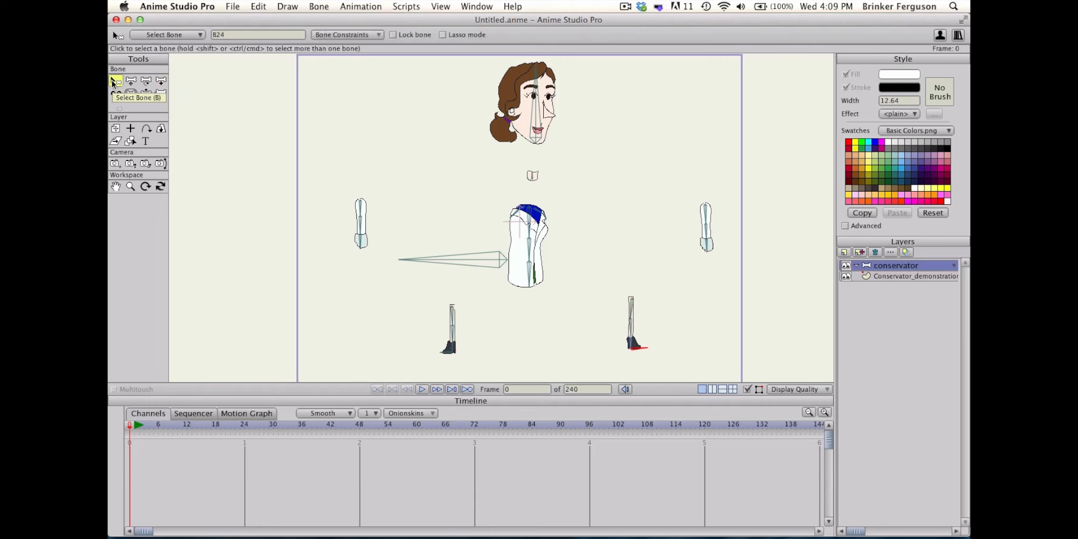
left_click(116, 94)
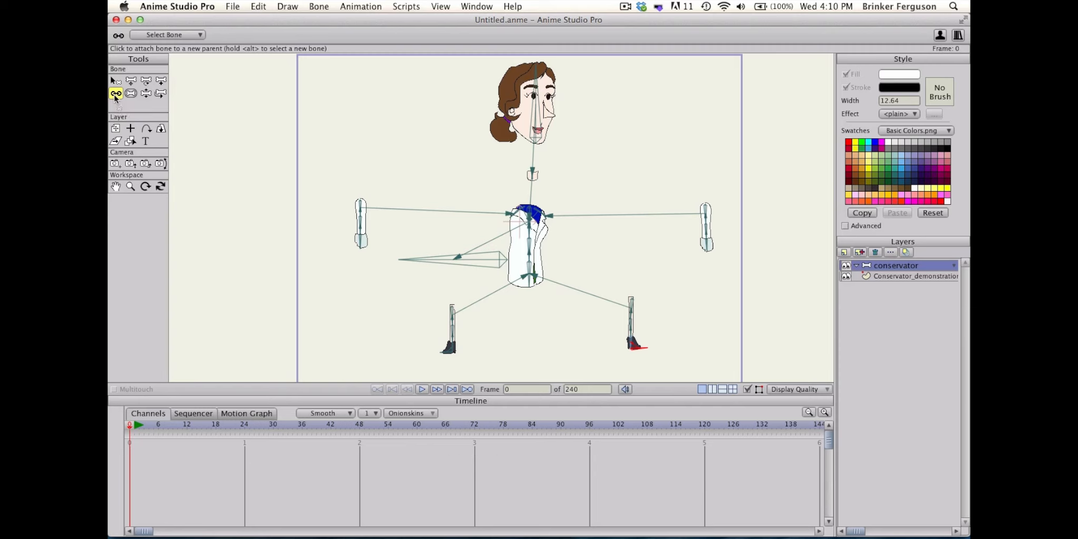
left_click(876, 276)
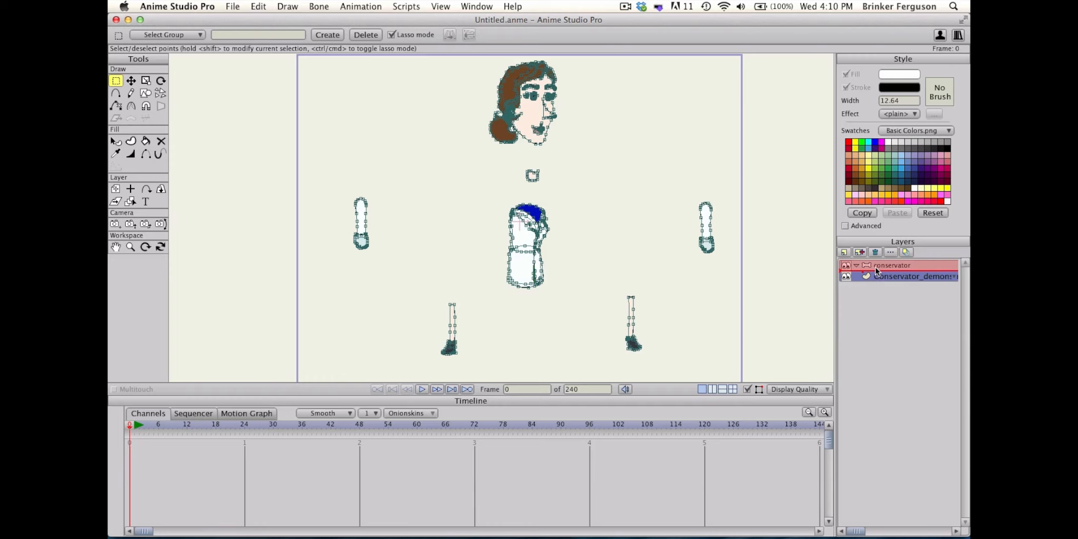
left_click_drag(874, 267, 875, 267)
left_click(878, 265)
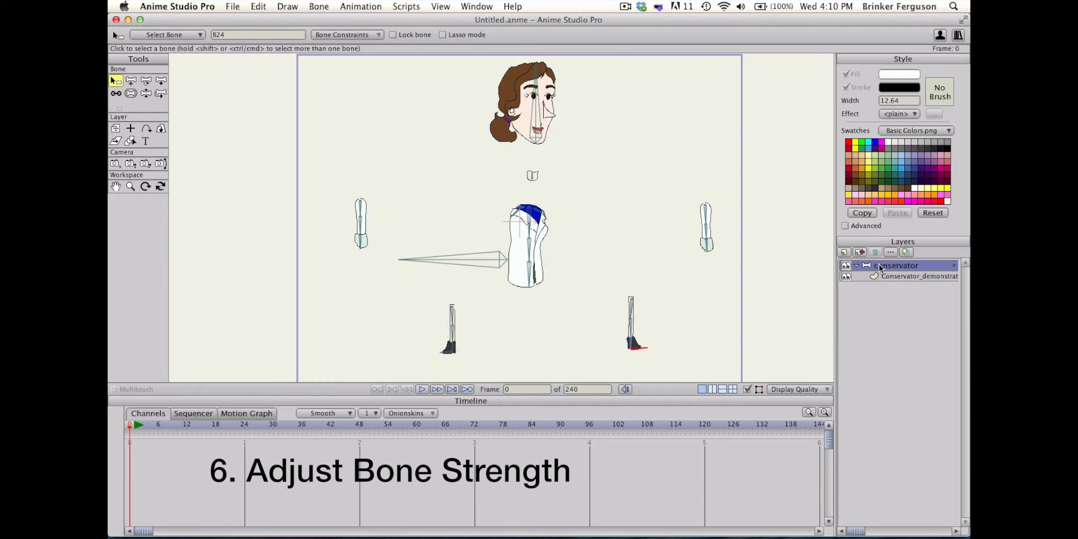
Remove the root bone's influence and reduce the other bones' strength so each region closely fits its own body part
left_click(133, 93)
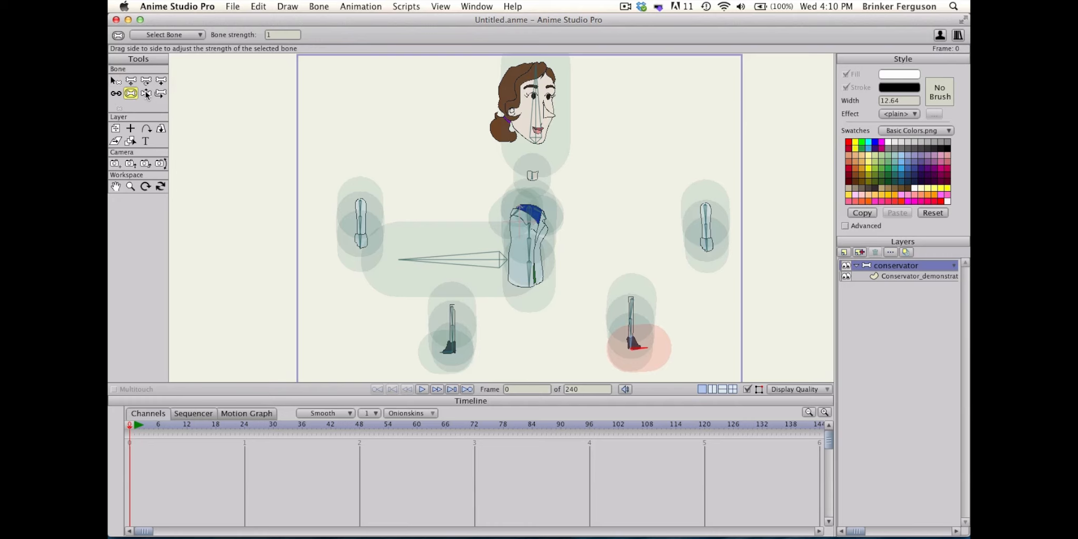
left_click(490, 262)
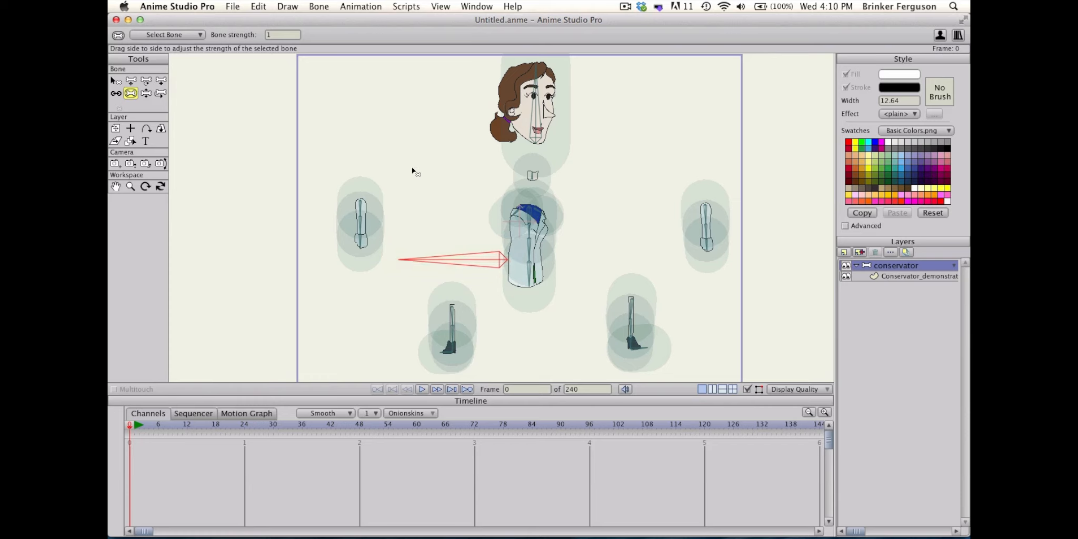
left_click_drag(537, 117, 486, 114)
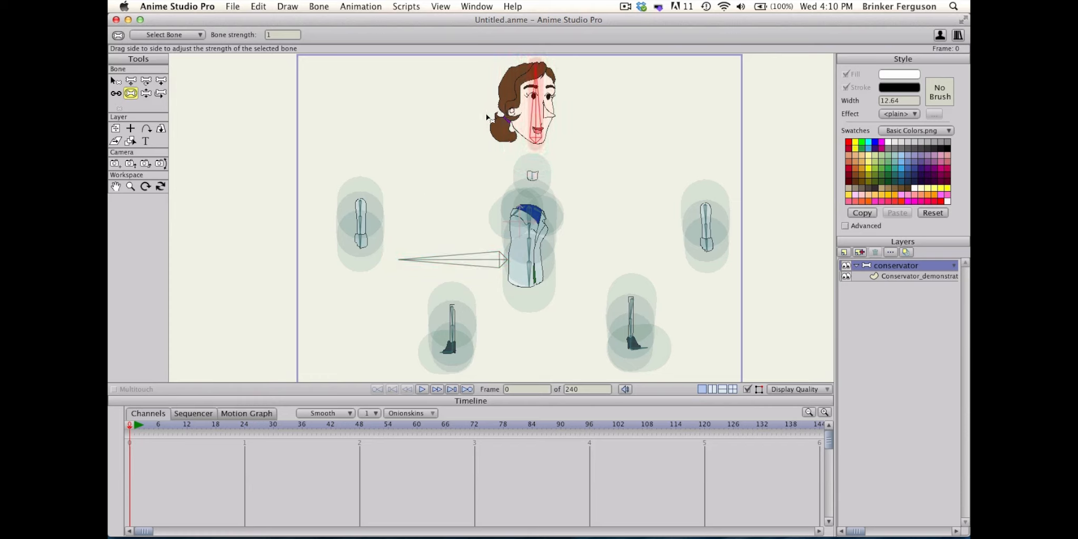
left_click_drag(533, 176, 485, 175)
left_click_drag(530, 218, 487, 214)
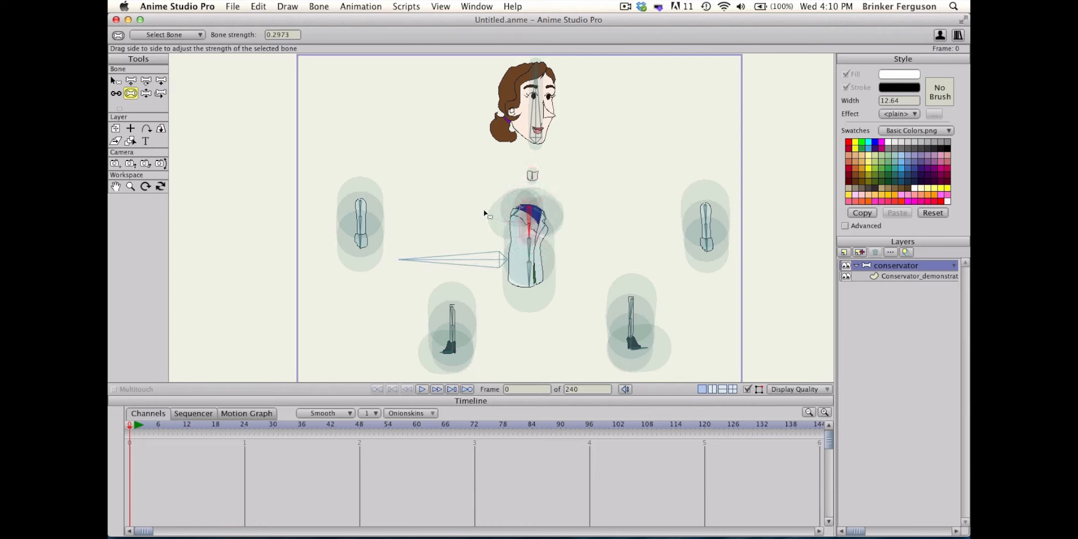
left_click(530, 248)
left_click_drag(530, 246, 490, 237)
left_click(531, 267)
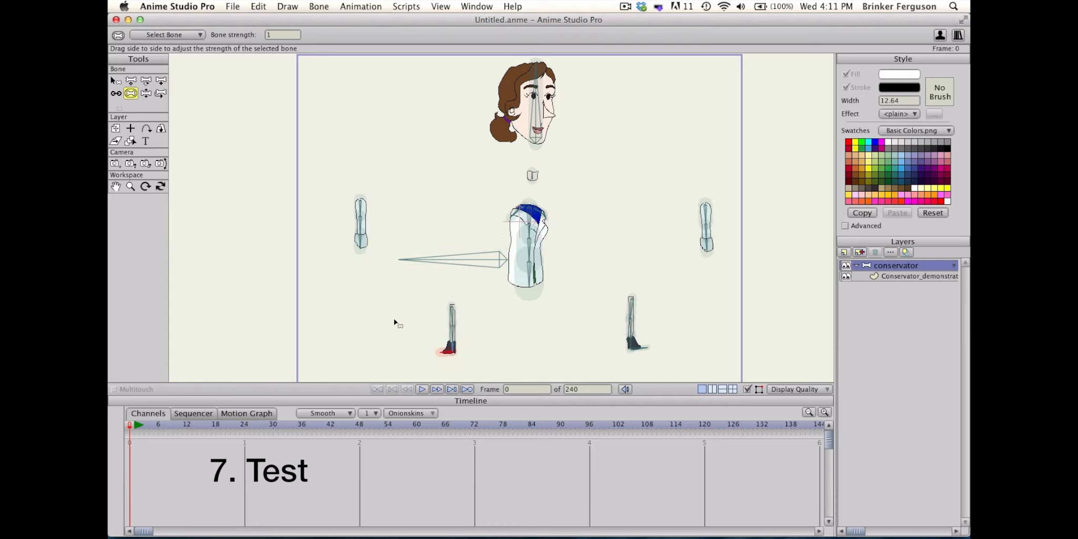
Test the rig with Manipulate Bones by moving the left arm, the head, the right leg and the right arm
left_click(146, 93)
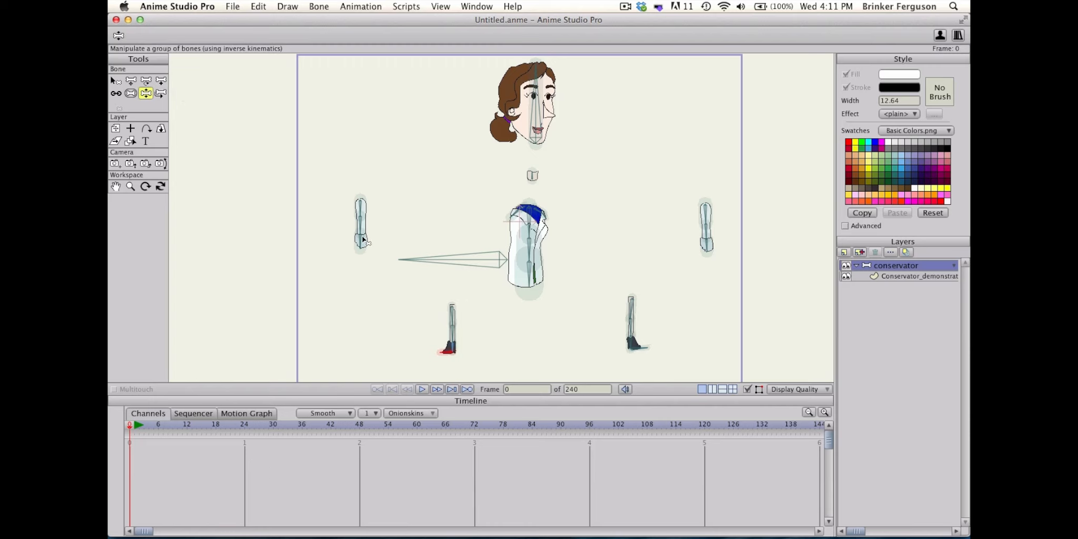
mouse_move(361, 242)
left_mouse_down()
mouse_move(363, 221)
mouse_move(383, 238)
mouse_move(365, 244)
left_mouse_up()
left_click_drag(543, 106, 539, 128)
mouse_move(630, 310)
left_mouse_down()
mouse_move(658, 323)
mouse_move(629, 314)
left_mouse_up()
left_click_drag(708, 232, 708, 235)
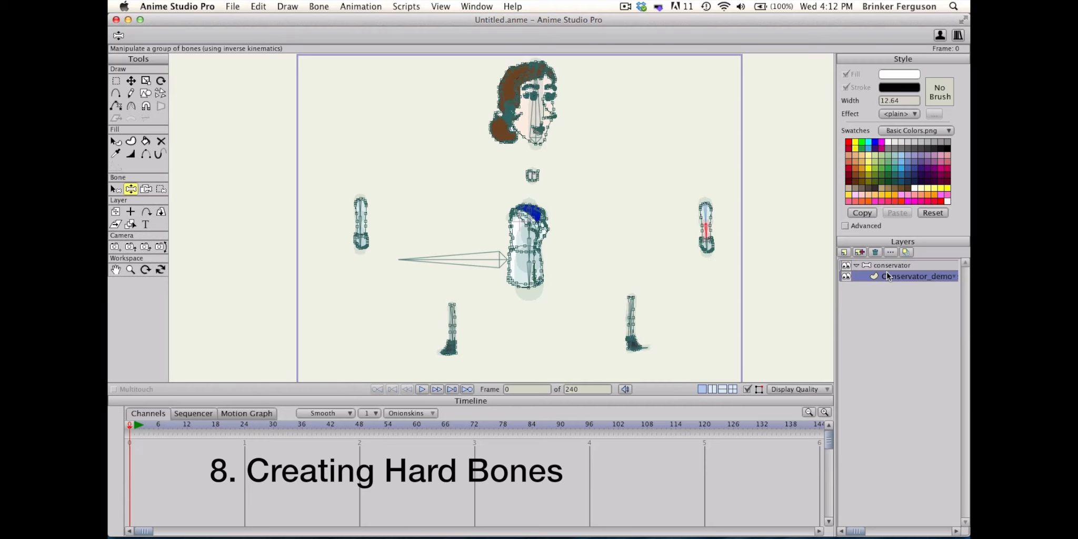
Select the head bone in the artwork layer and lasso the head's points with Bind Points to attach them to it
left_click(116, 188)
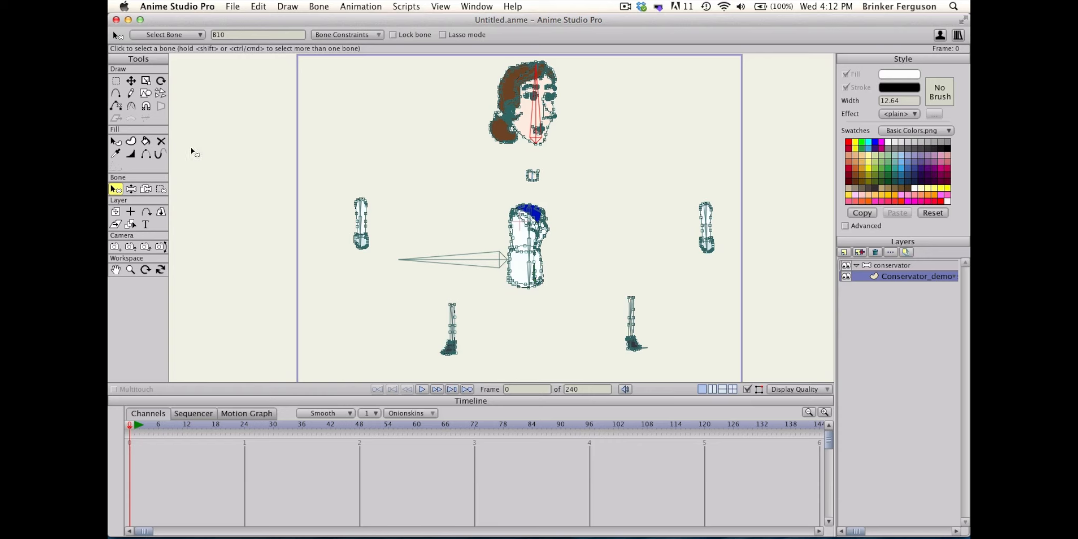
left_click(161, 190)
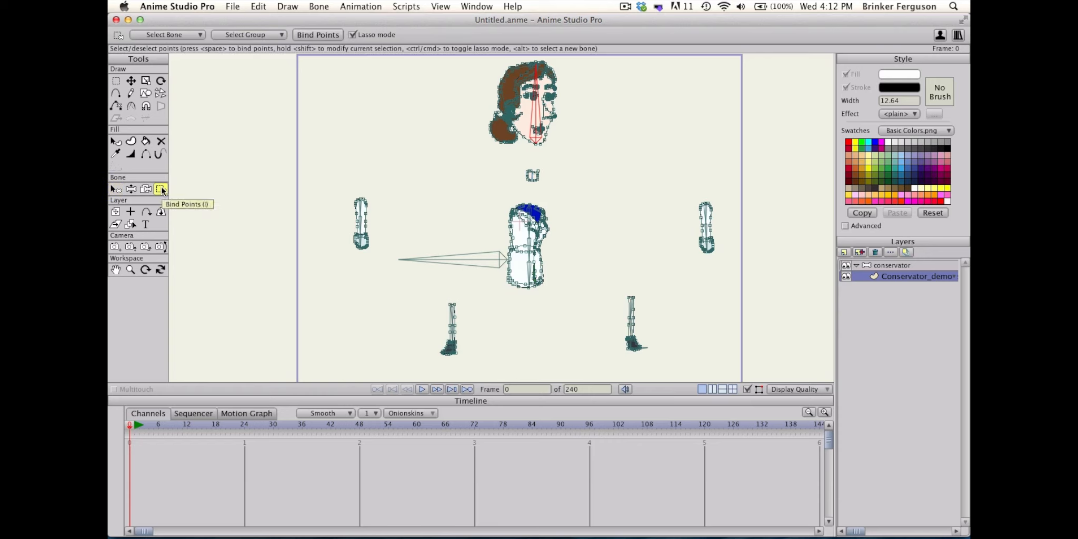
mouse_move(469, 61)
left_mouse_down()
mouse_move(590, 67)
mouse_move(613, 105)
mouse_move(548, 155)
mouse_move(503, 163)
mouse_move(462, 113)
mouse_move(470, 61)
left_mouse_up()
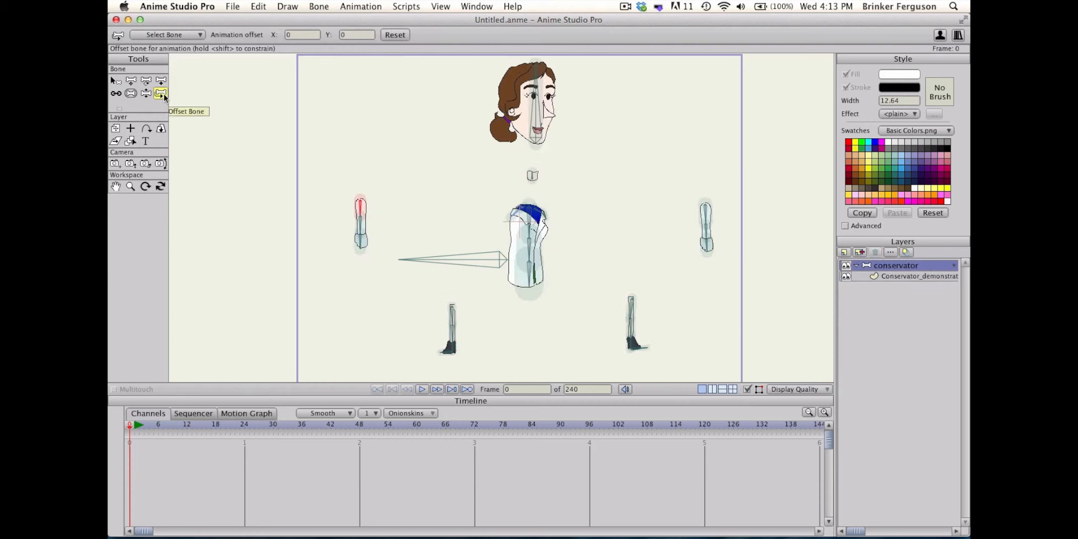
Offset the upper bones of both arms and both legs to bring the limbs into place on the torso
left_click_drag(362, 206, 518, 224)
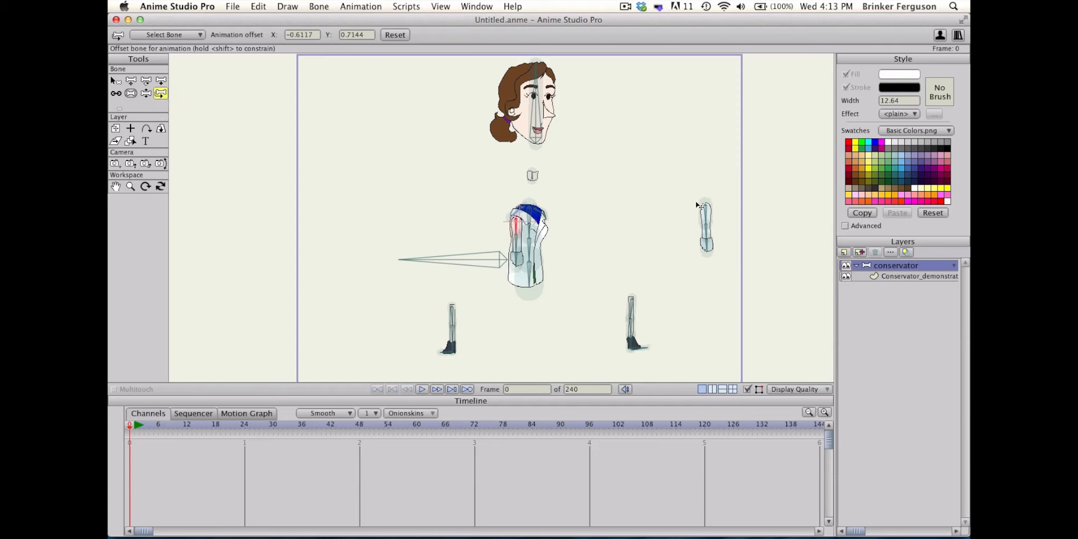
left_click_drag(706, 209, 547, 225)
left_click_drag(631, 304, 539, 274)
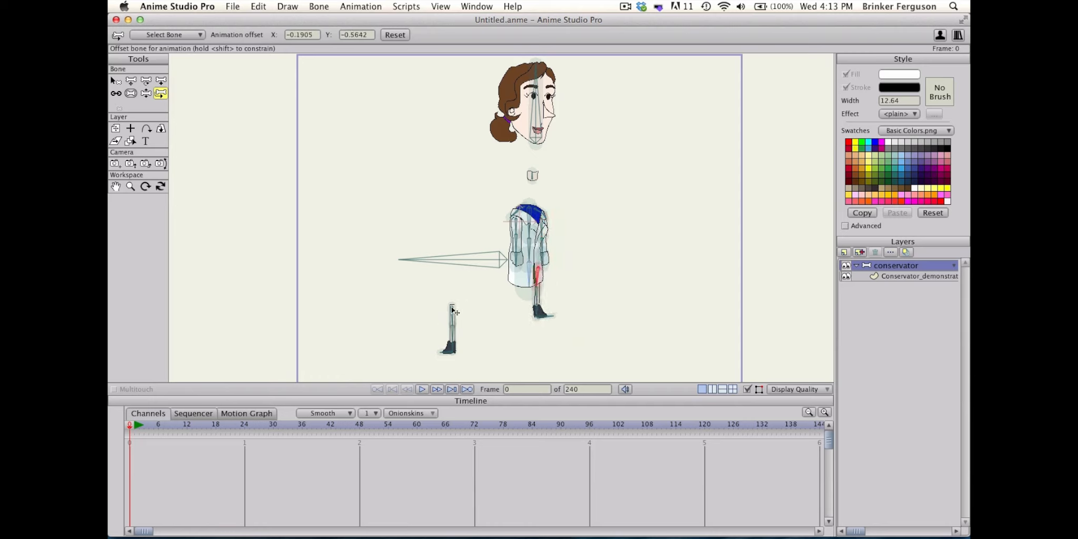
left_click_drag(451, 309, 522, 280)
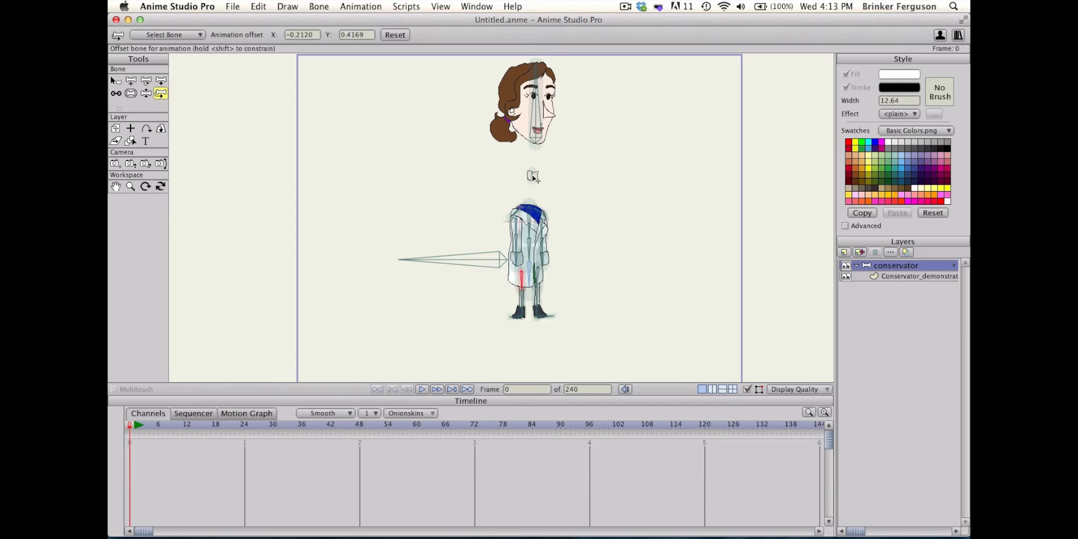
Offset the neck bone onto the collar and the head bone onto the neck, and fine-tune the head and left arm offsets
left_click_drag(532, 175, 526, 205)
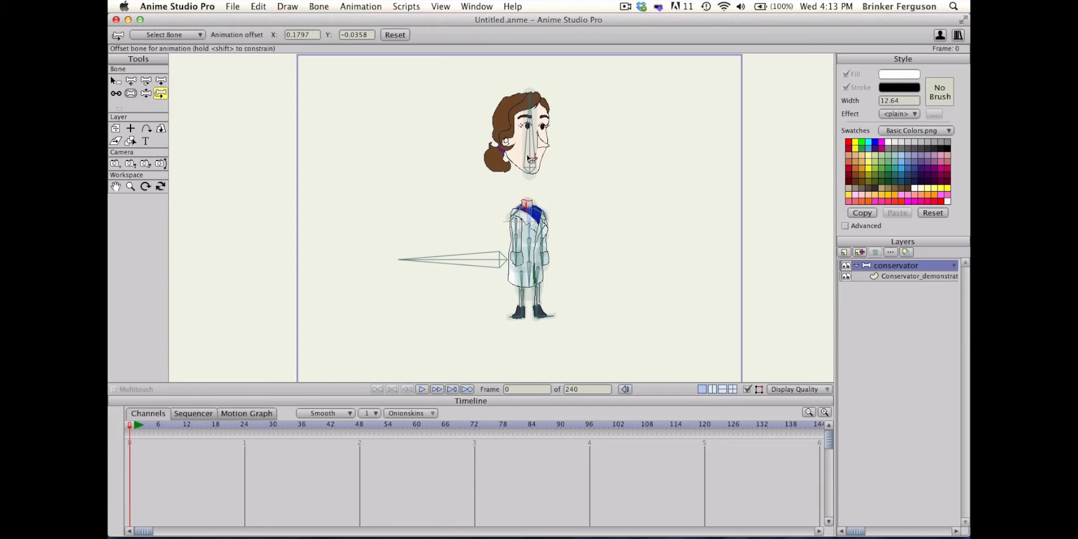
left_click_drag(530, 151, 527, 184)
scroll(538, 241, "up", 5)
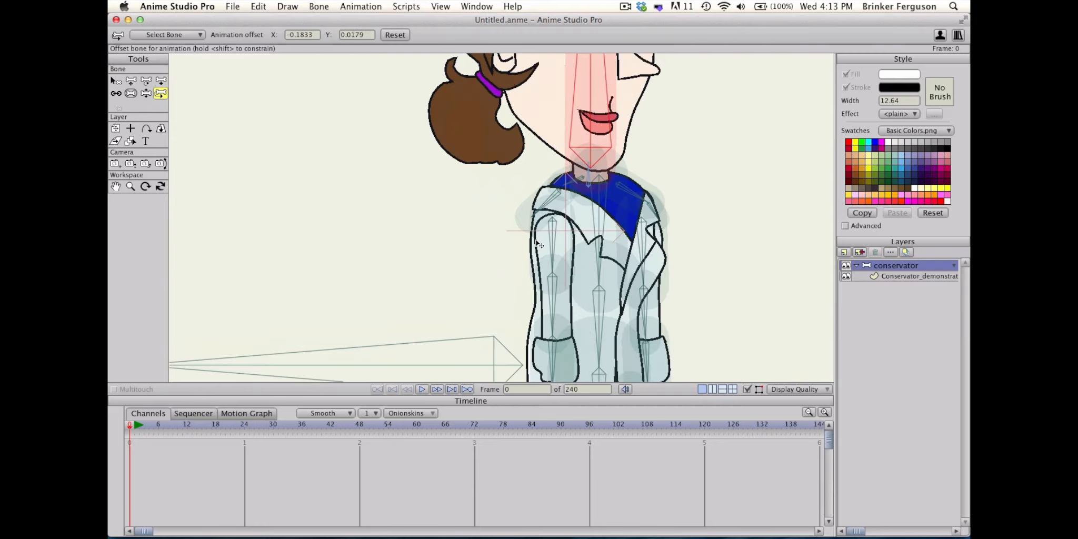
left_click_drag(596, 145, 601, 145)
left_click_drag(549, 231, 552, 231)
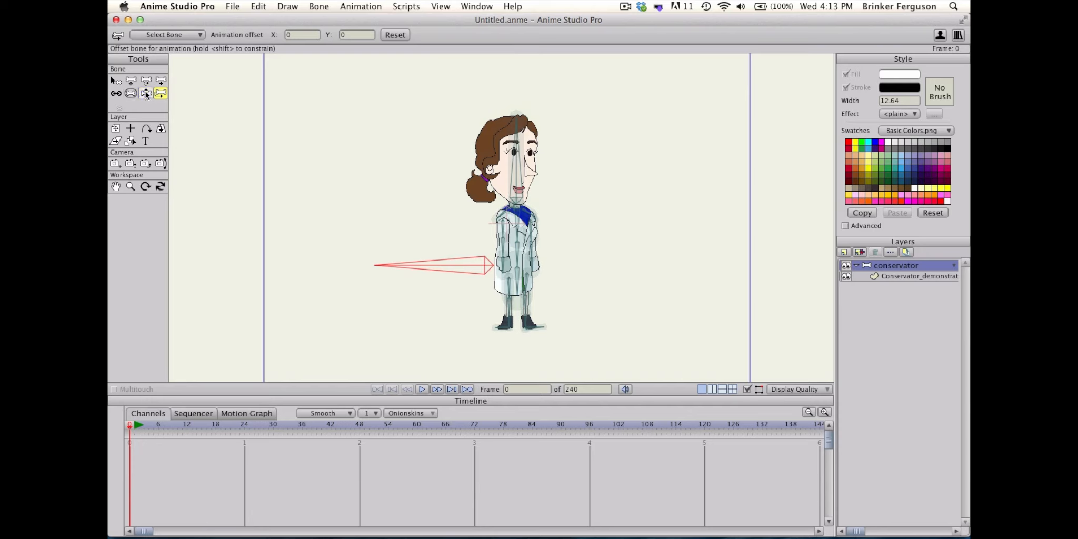
Test the assembled character with Manipulate Bones by moving the left arm, head, right leg and right arm
left_click(146, 93)
left_click_drag(502, 217, 501, 217)
left_click_drag(515, 188, 517, 189)
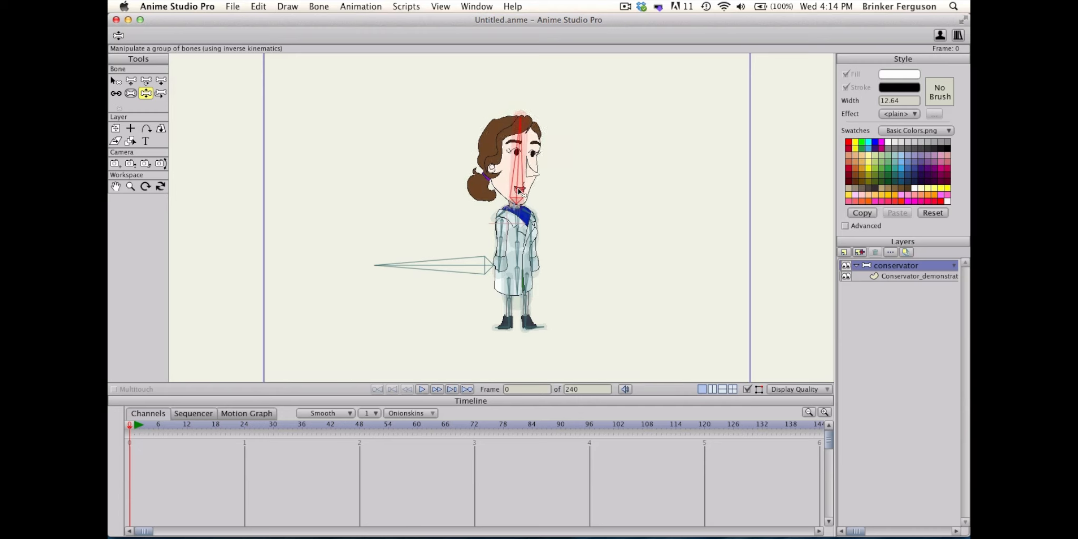
mouse_move(528, 318)
left_mouse_down()
mouse_move(542, 289)
mouse_move(527, 316)
left_mouse_up()
left_click_drag(531, 253, 543, 272)
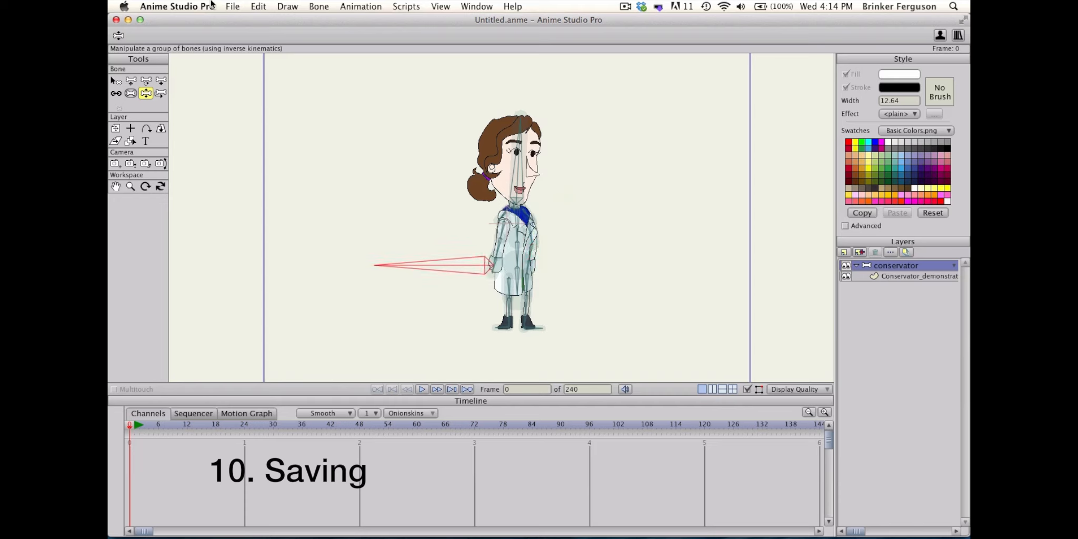
Save the project as Untitled.anme in the Characters folder
left_click(233, 7)
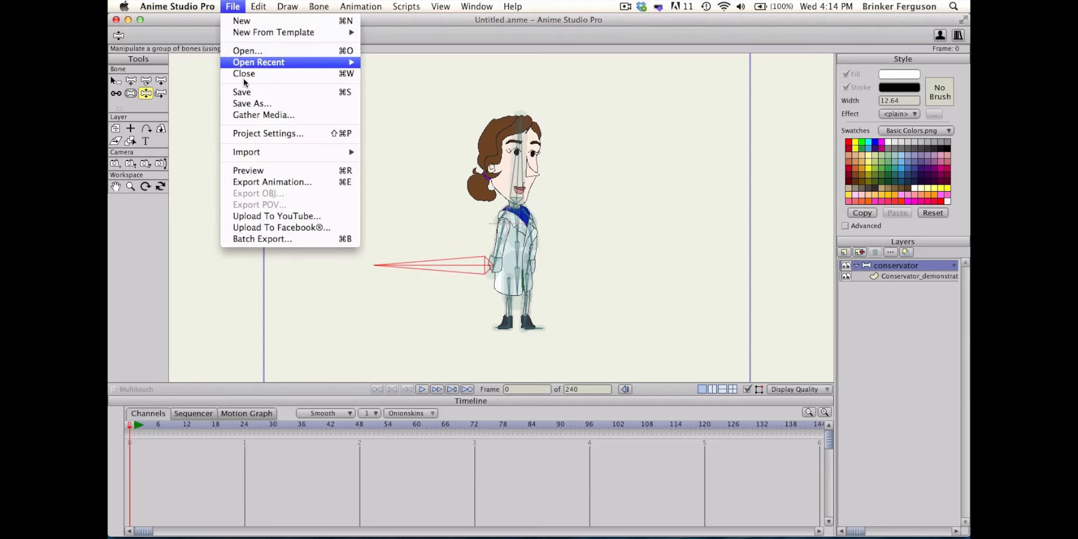
left_click(243, 104)
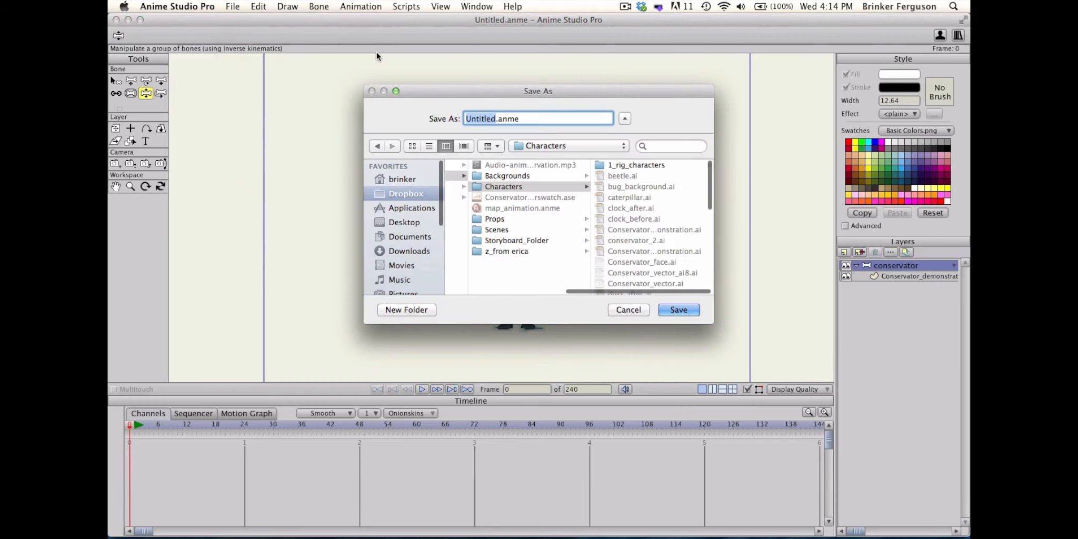
left_click(681, 309)
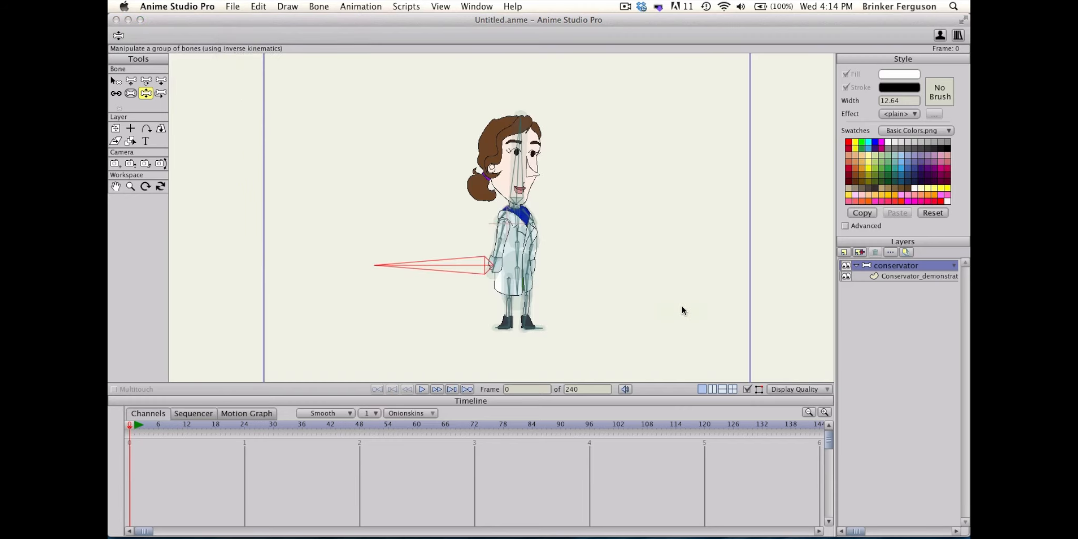